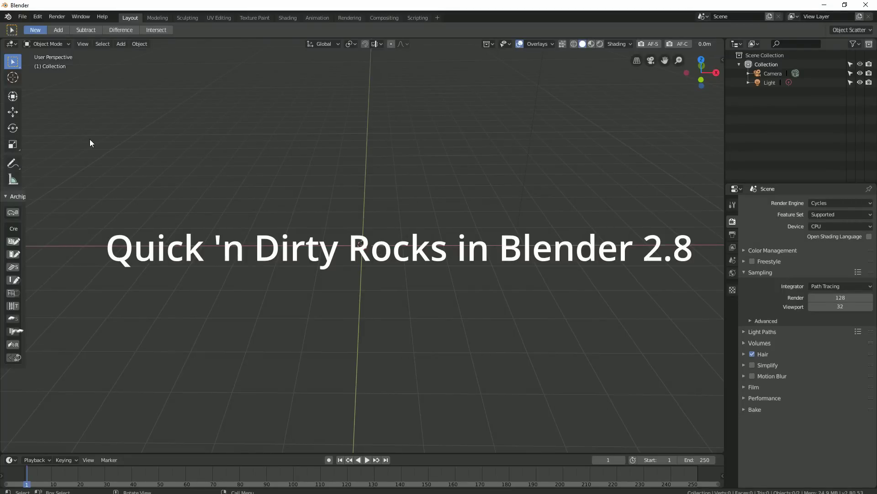
Step: Check in the add-on preferences that the testing add-on Add Mesh: Rock Generator is enabled, and close the preferences
mouse_move(279, 492)
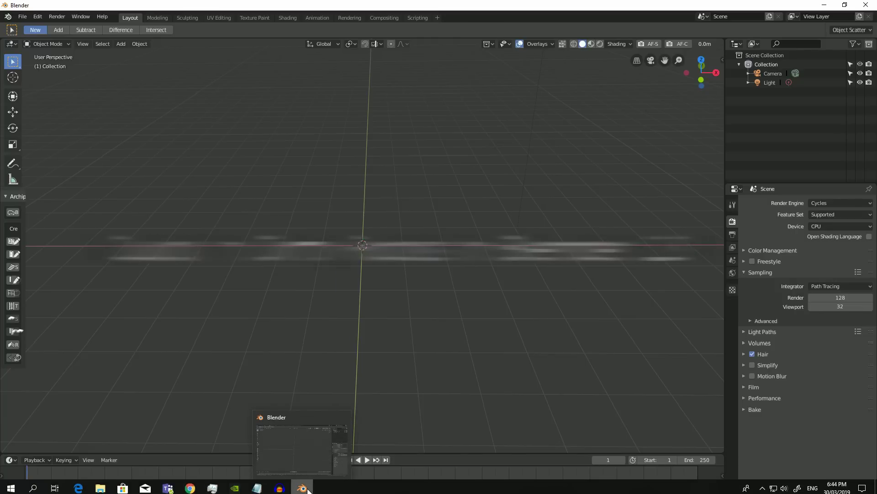
left_click(35, 18)
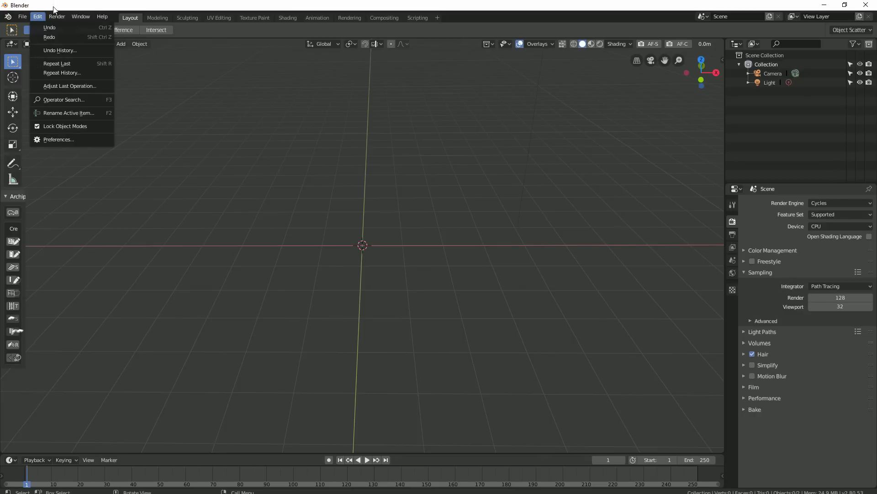
left_click(39, 17)
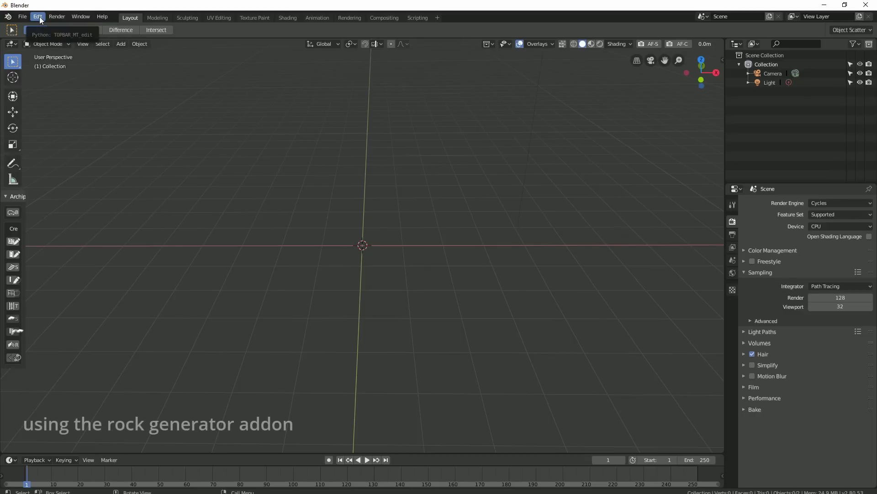
left_click(38, 17)
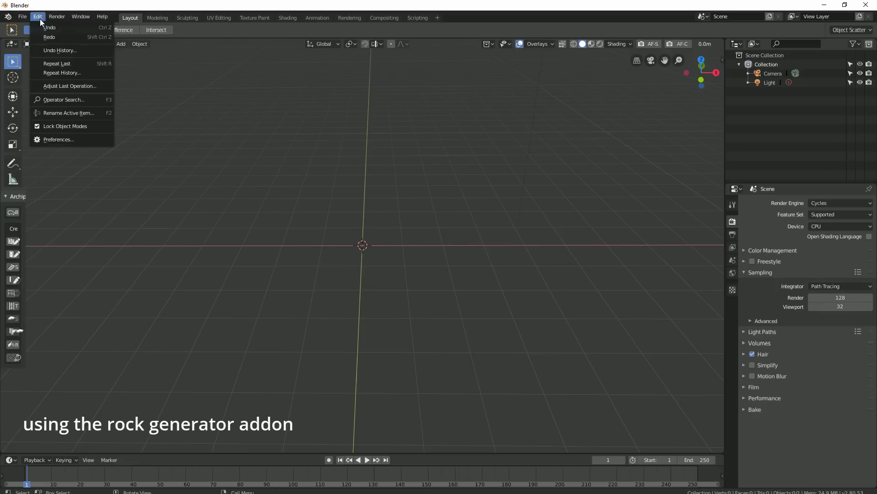
left_click(76, 139)
left_click(202, 22)
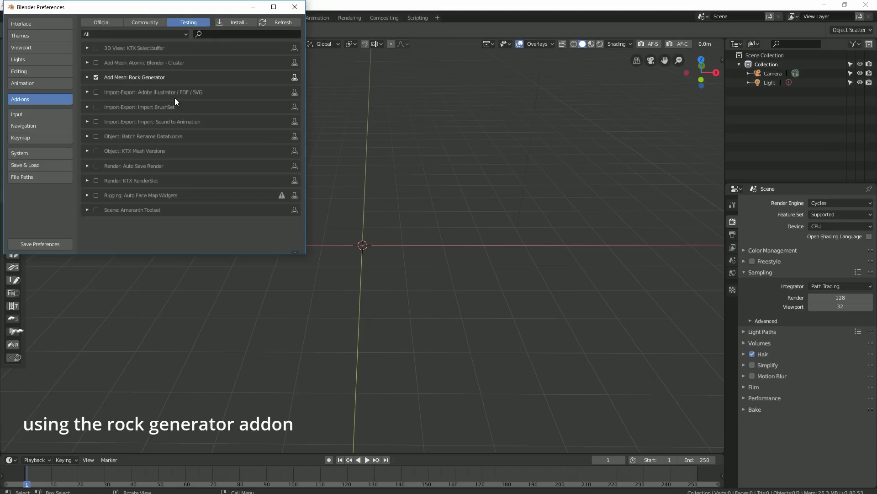
left_click(294, 7)
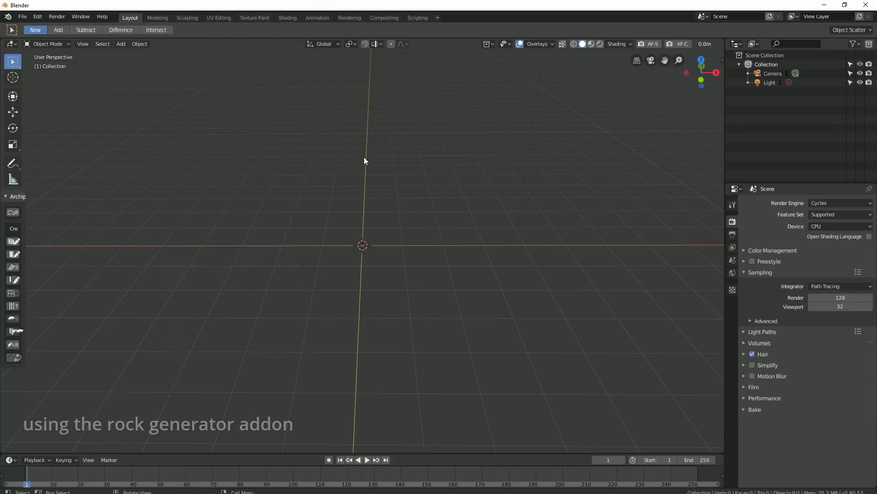
Step: Add a Rock Generator mesh and turn off its random seed so that it uses a user seed
key("shift+a")
mouse_move(358, 184)
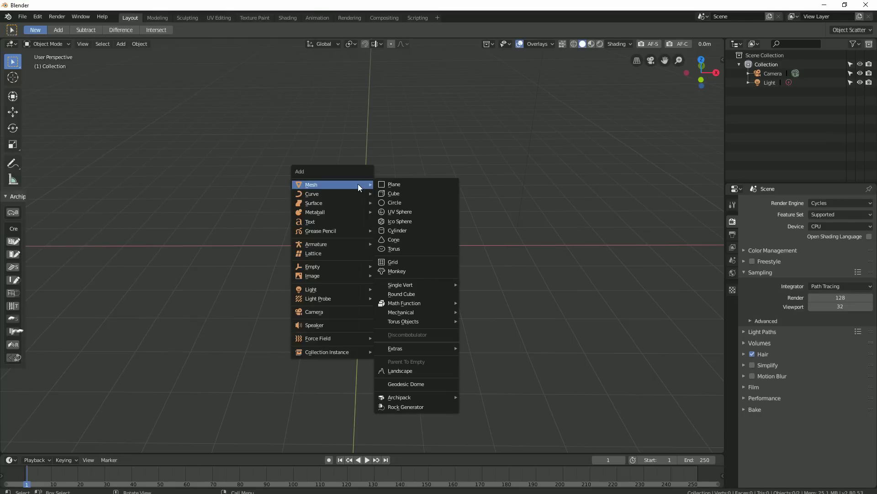
left_click(415, 408)
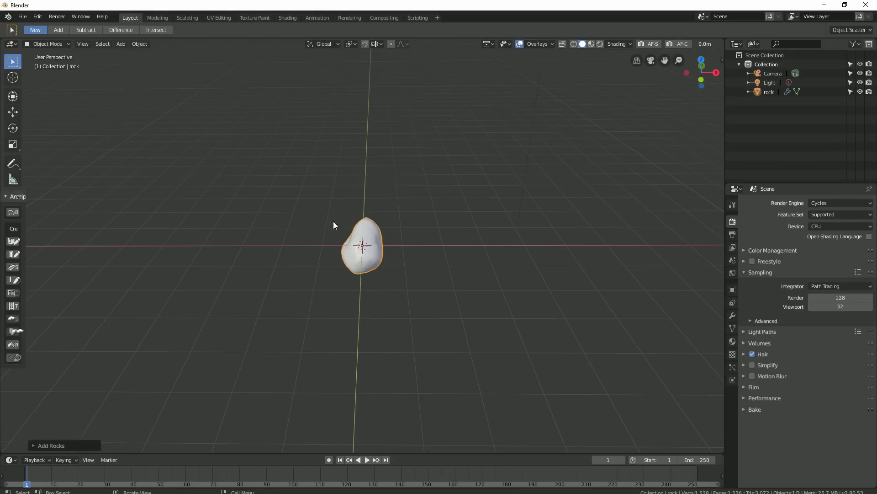
left_click(32, 446)
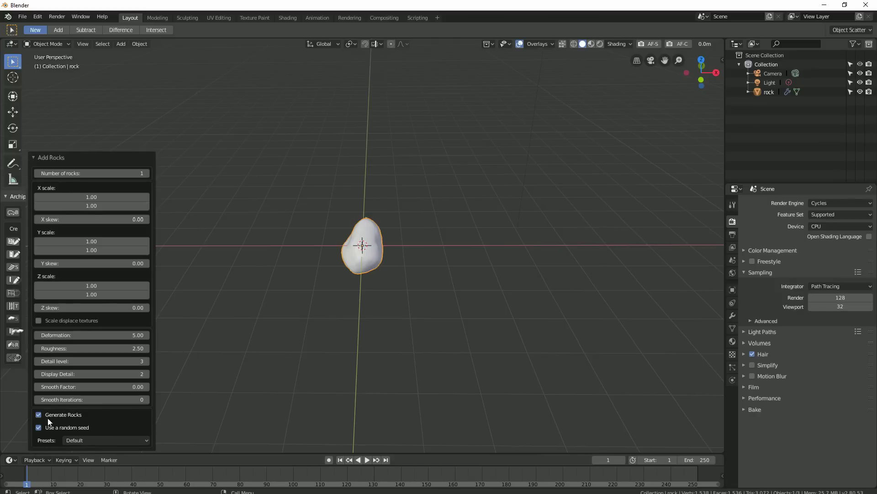
left_click(39, 427)
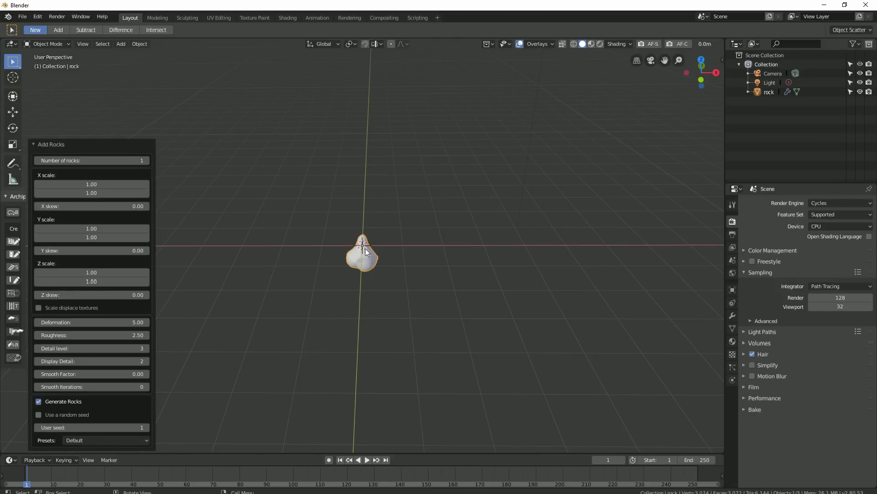
Step: Set the rock's X scale to 2.00/2.05, Y scale to 2.50/2.55, Z scale to 0.58/1.09, and both Y and Z skew to 0.75
left_click_drag(117, 184, 137, 184)
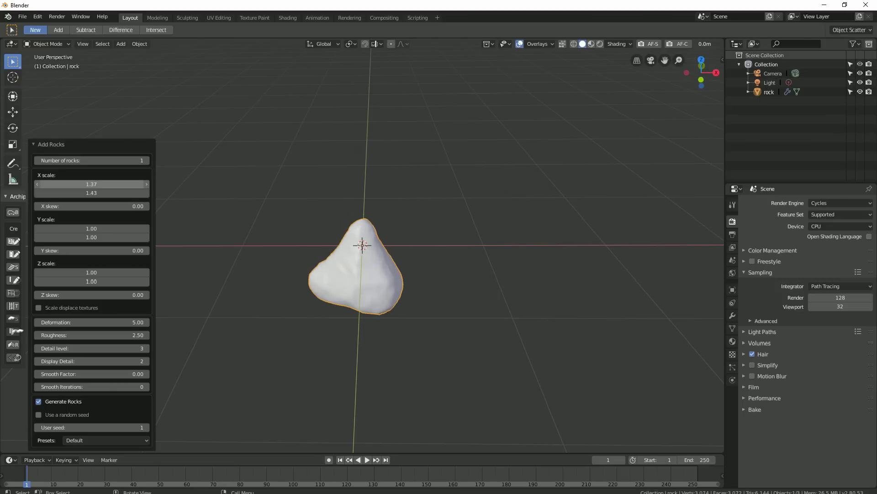
left_click_drag(92, 184, 108, 183)
left_click_drag(81, 229, 164, 235)
left_click_drag(98, 249, 147, 252)
left_click_drag(103, 295, 166, 295)
left_click_drag(96, 273, 81, 285)
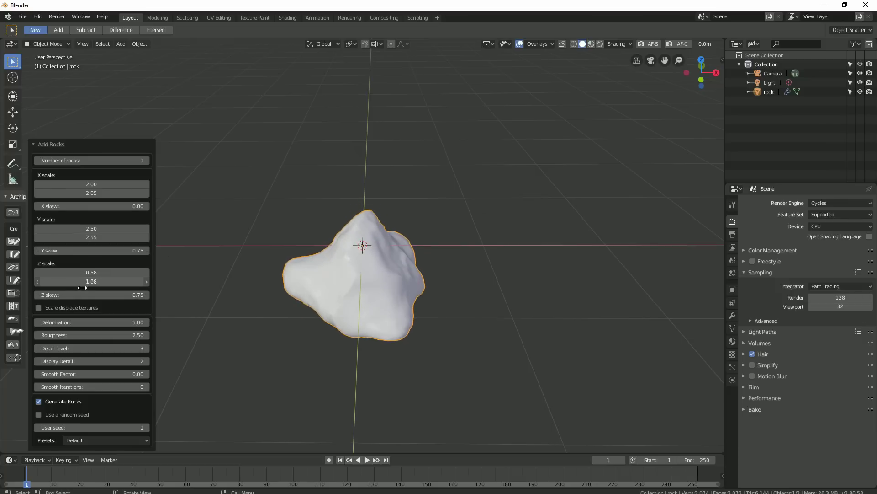
Step: Set the rock's display detail to 3, and adjust its deformation to 5.45 and roughness to 2.98
middle_click_drag(183, 226, 233, 211)
left_click_drag(133, 323, 143, 335)
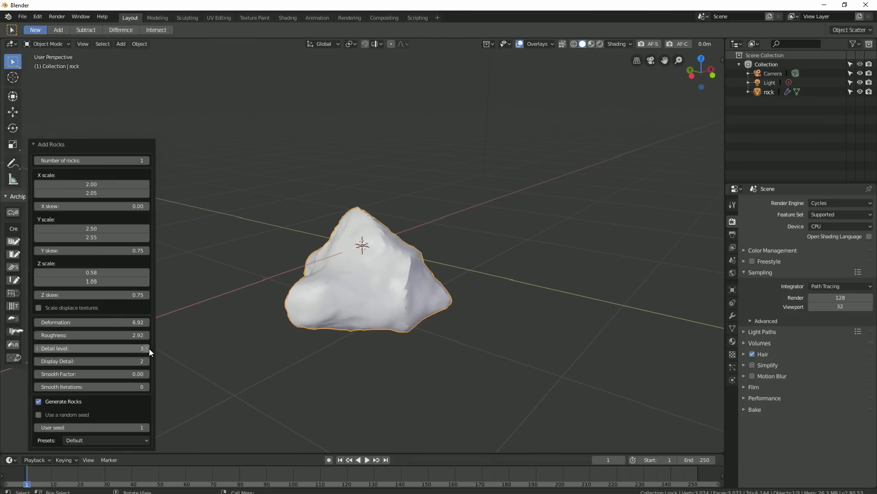
left_click(149, 361)
middle_click_drag(174, 329, 237, 274)
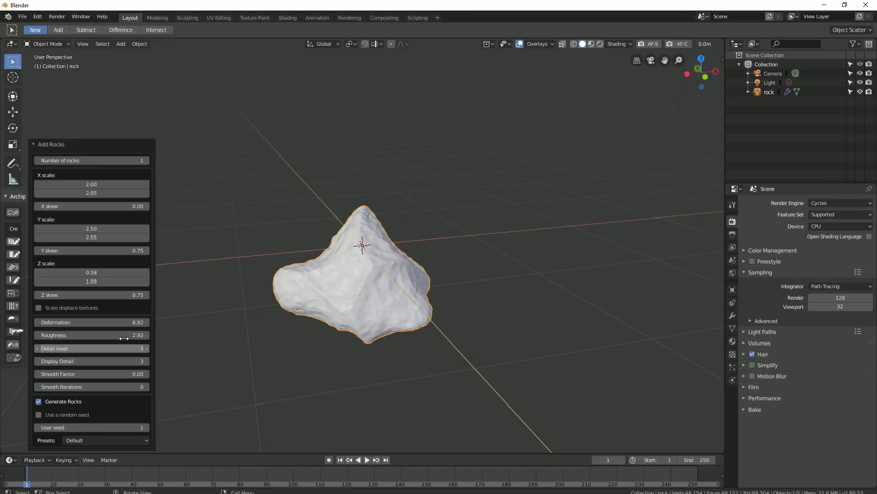
left_click_drag(133, 323, 236, 316)
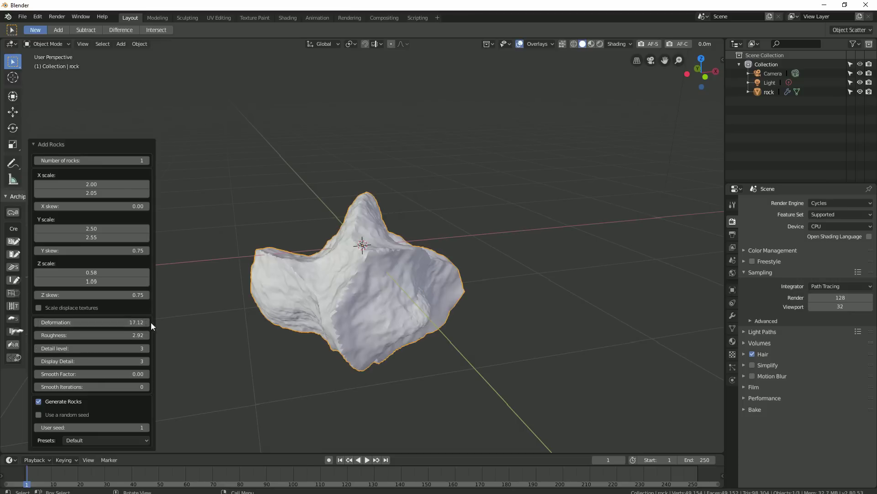
left_click_drag(137, 323, 4, 343)
middle_click_drag(167, 254, 283, 293)
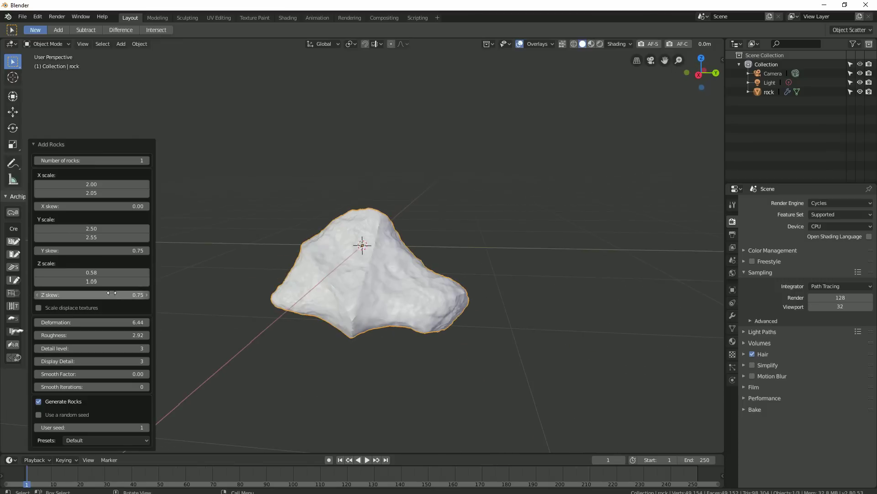
left_click_drag(130, 323, 117, 325)
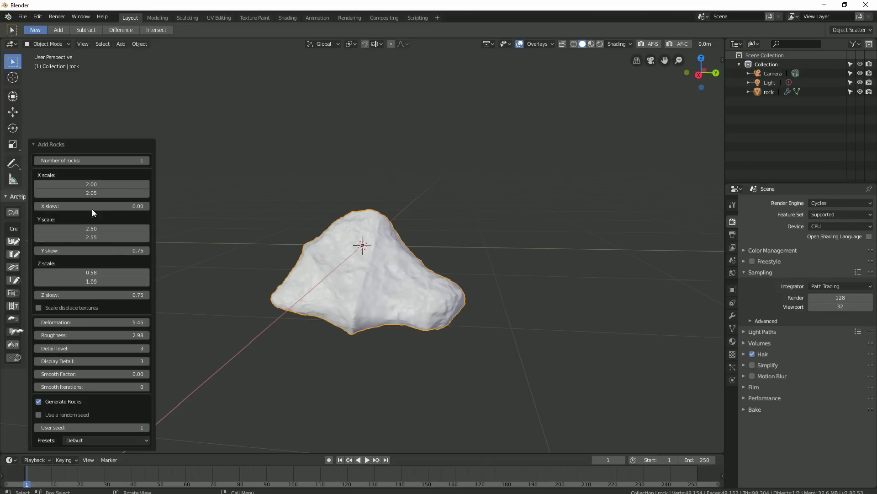
Step: Set the rock's X skew to 1.00, keep user seed 1, and smooth it with a factor of 0.96 and 1 iteration
left_click_drag(145, 206, 157, 206)
middle_click_drag(168, 205, 318, 324)
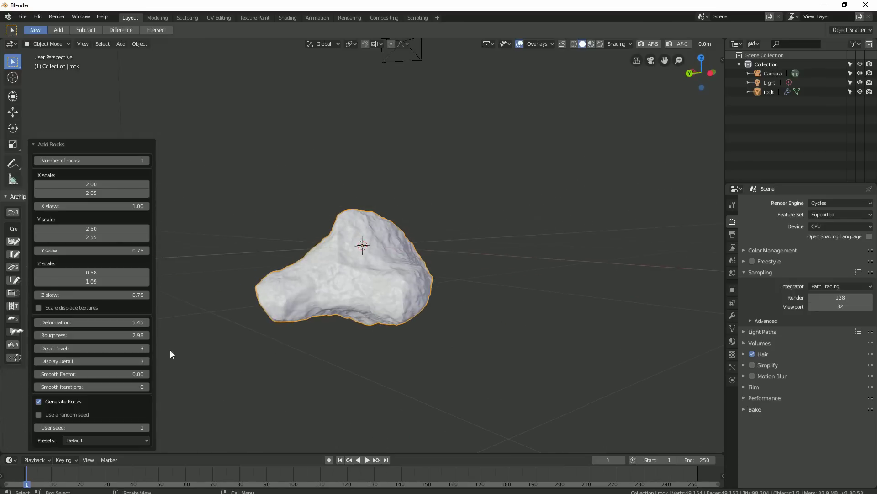
left_click(147, 427)
left_click(38, 428)
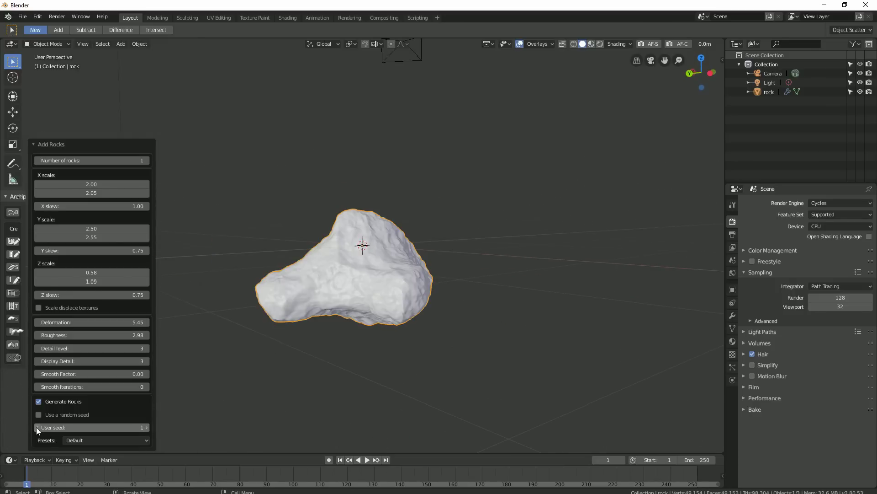
left_click(146, 387)
middle_click_drag(320, 343, 279, 306)
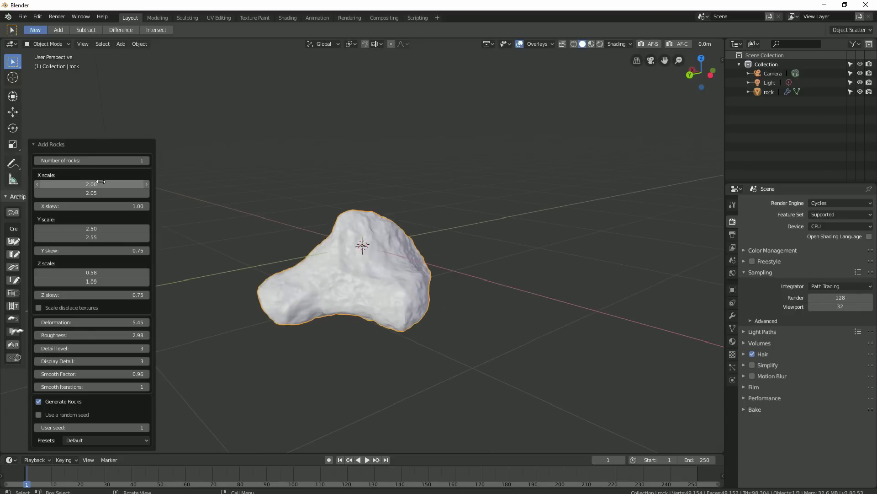
Step: Reduce the rock's X scale to 1.73/1.84, Y scale to 2.00/2.15 and deformation to 4.61
left_click_drag(94, 184, 69, 196)
left_click_drag(91, 238, 72, 237)
middle_click_drag(313, 230, 465, 226)
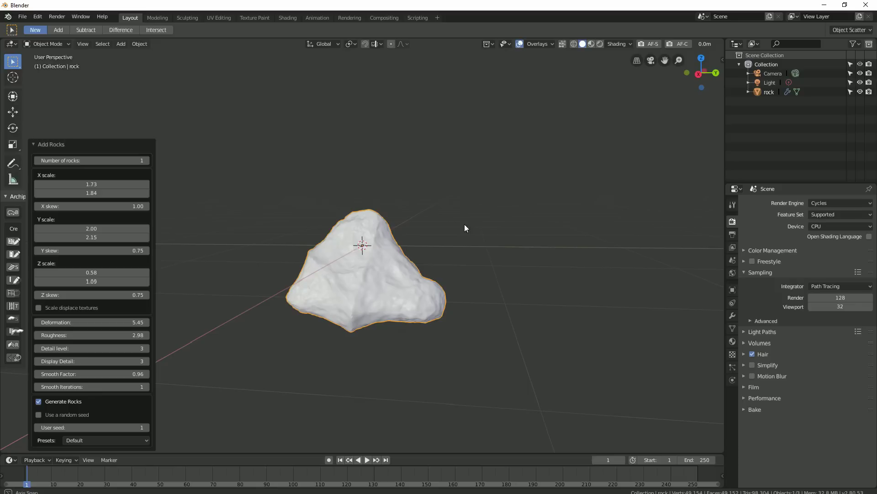
left_click_drag(136, 324, 112, 324)
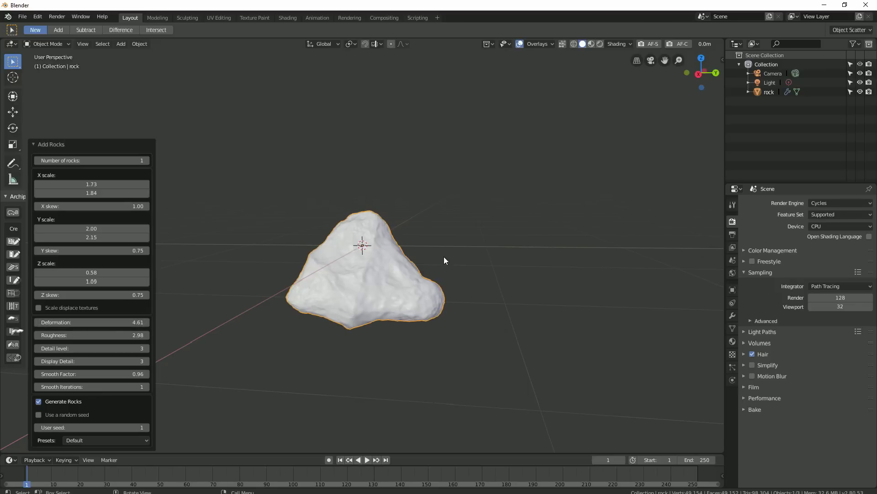
middle_click_drag(433, 267, 402, 292)
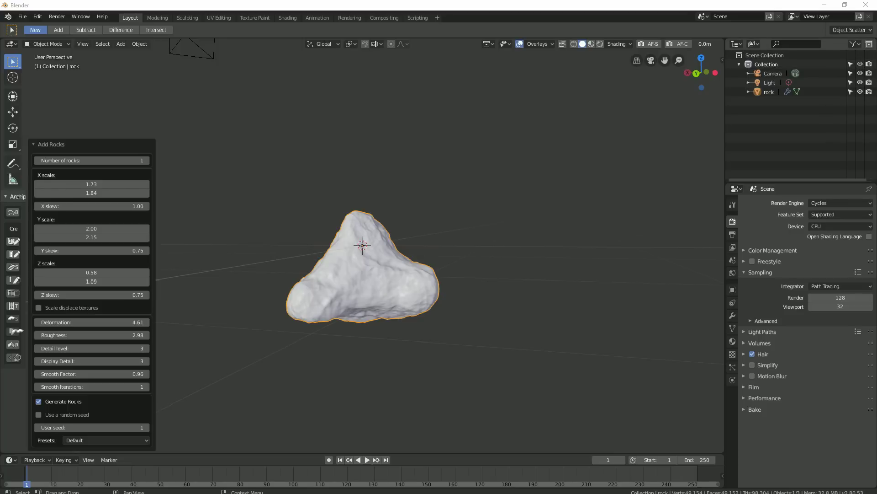
Step: Increase the number of generated rocks to 3
middle_click_drag(503, 166, 503, 175)
scroll(503, 175, "up", 1)
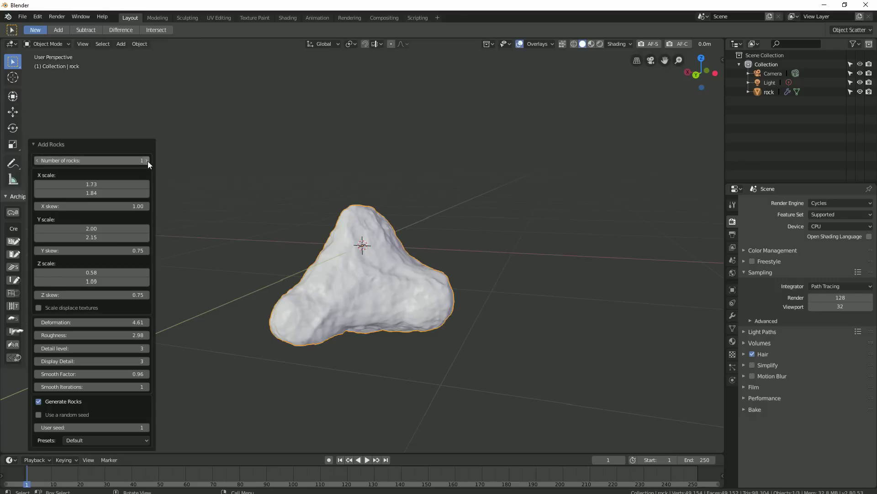
left_click(146, 161)
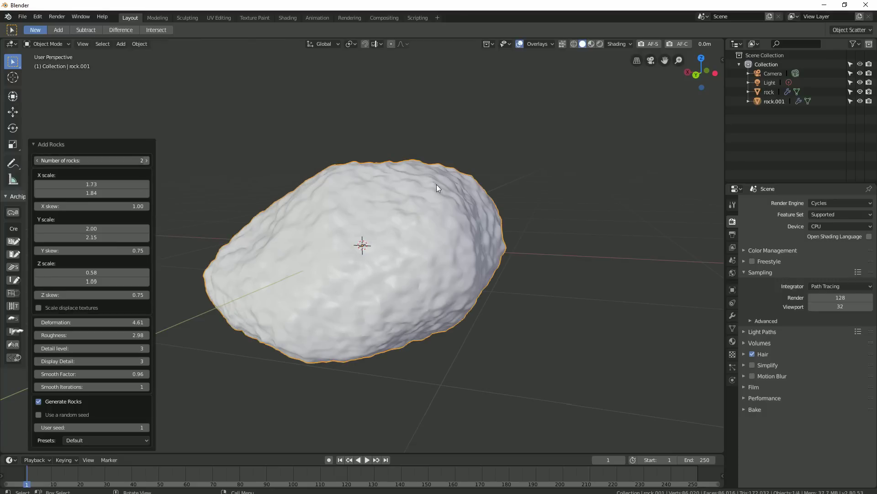
middle_click_drag(494, 207, 482, 189)
scroll(483, 193, "down", 4)
Step: Move the two larger overlapping rocks out to opposite sides of the smallest one, and select the smallest rock in the middle
left_click(401, 290)
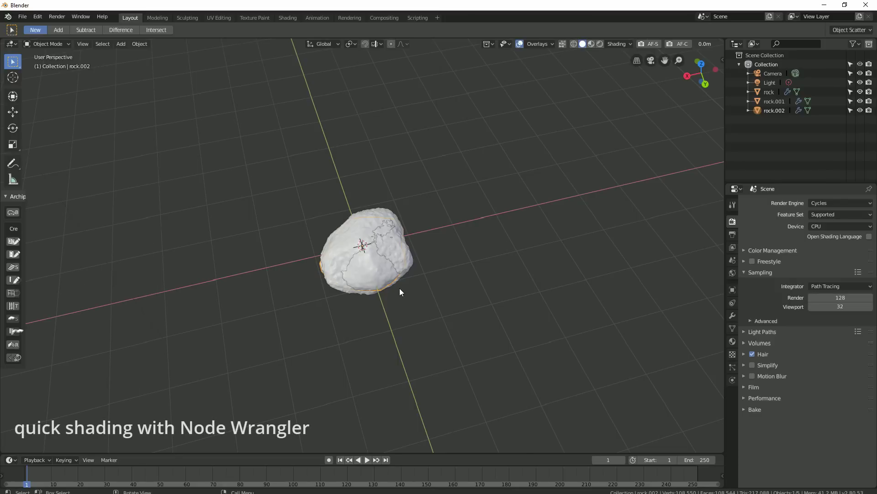
key("g")
left_click(550, 303)
left_click(388, 286)
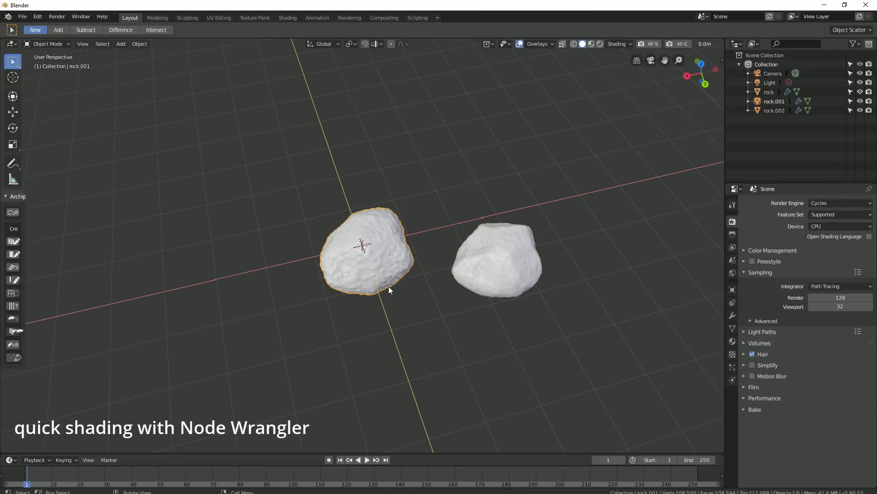
key("g")
left_click(274, 338)
left_click(355, 256)
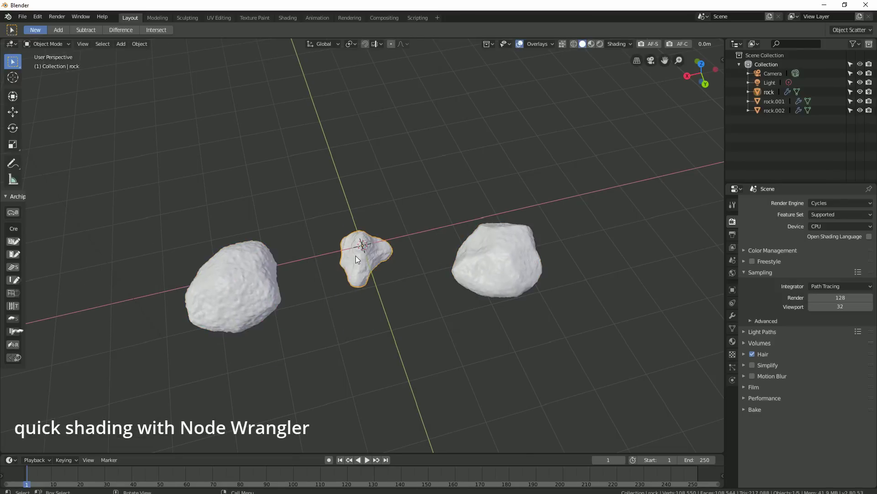
middle_click_drag(356, 256, 417, 267)
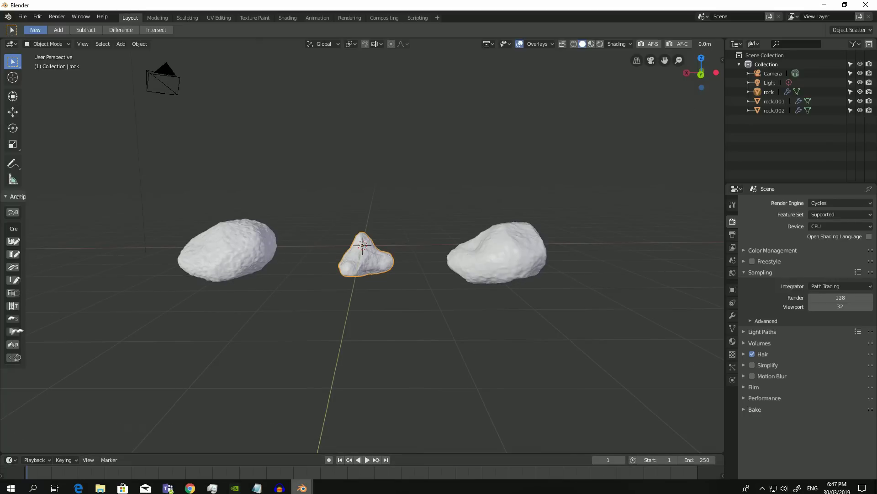
Step: Search the community add-ons for "node" to check that Node Wrangler is enabled, and put the preferences window away
mouse_move(302, 488)
left_click(333, 469)
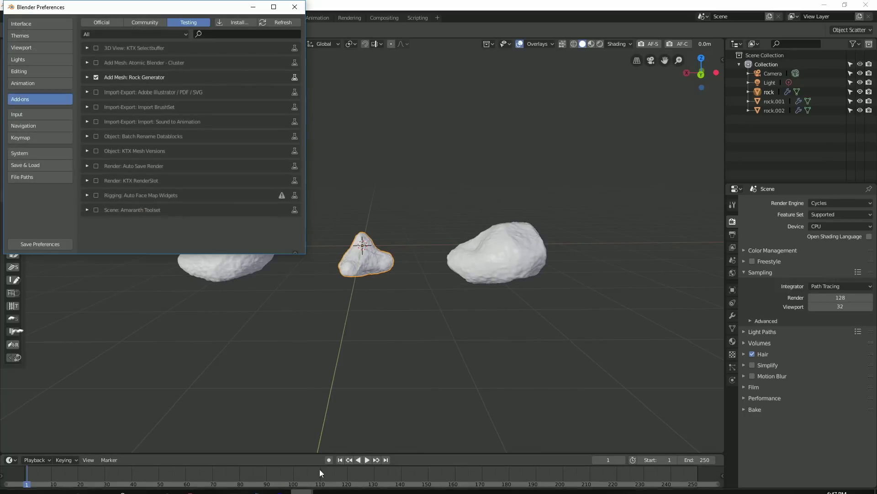
left_click(110, 23)
left_click(150, 21)
left_click(221, 35)
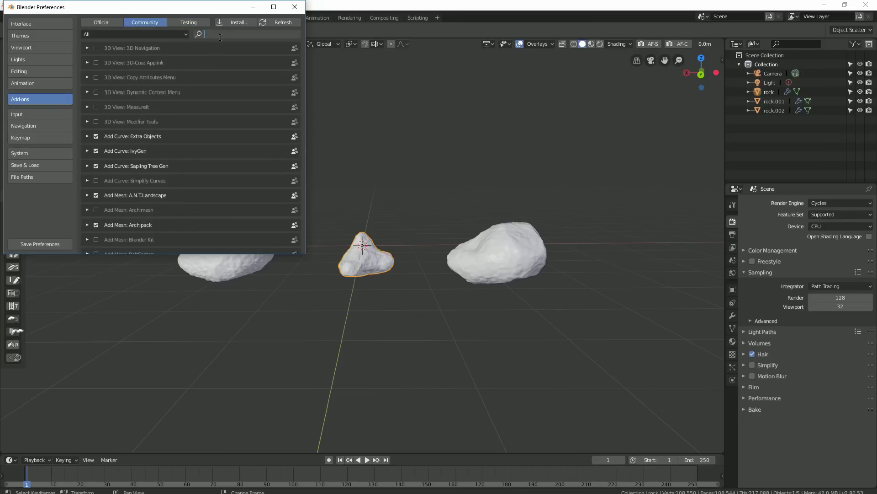
type("node")
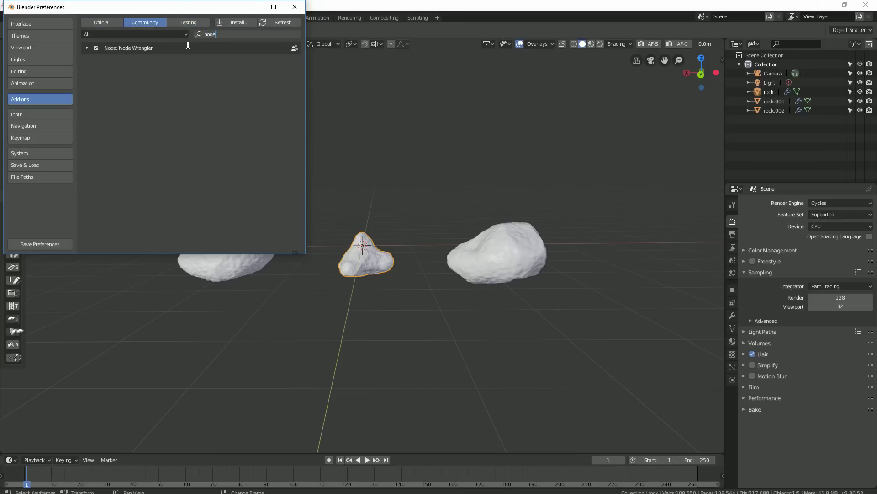
left_click(254, 7)
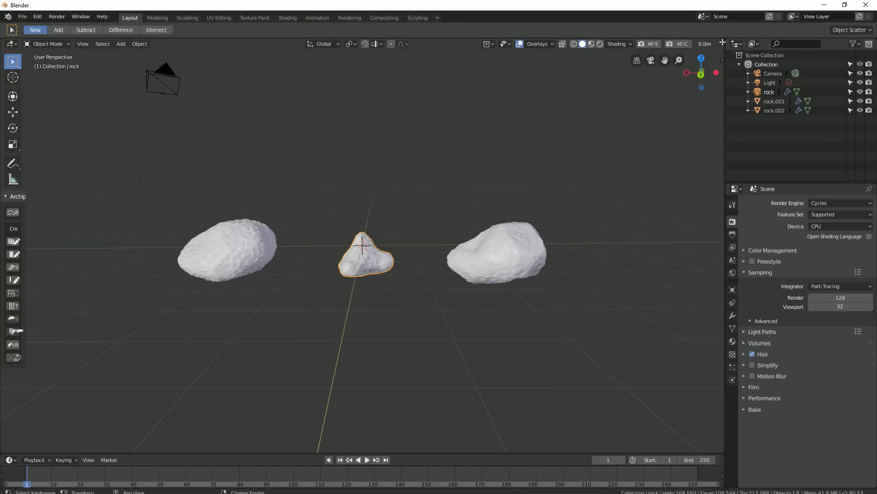
Step: Split the 3D view to open a Shader Editor beside it, and create a new material for the small middle rock
left_click_drag(722, 41, 342, 81)
left_click(358, 44)
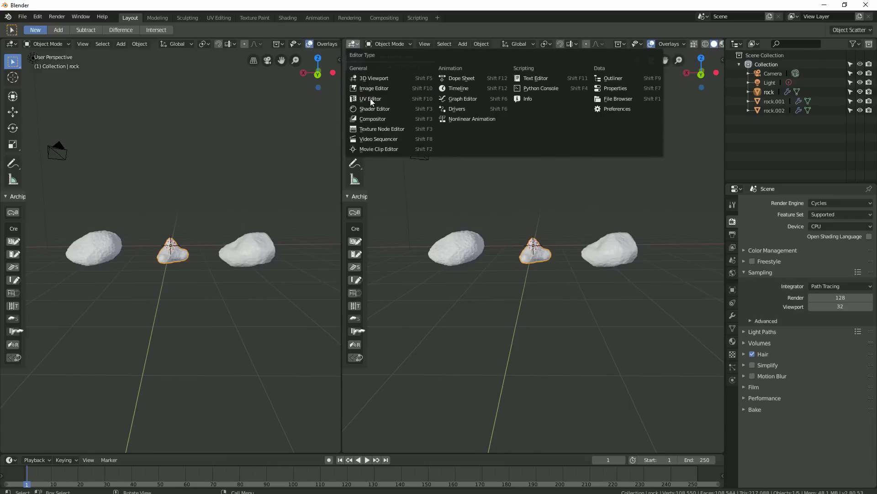
left_click(373, 118)
left_click(581, 43)
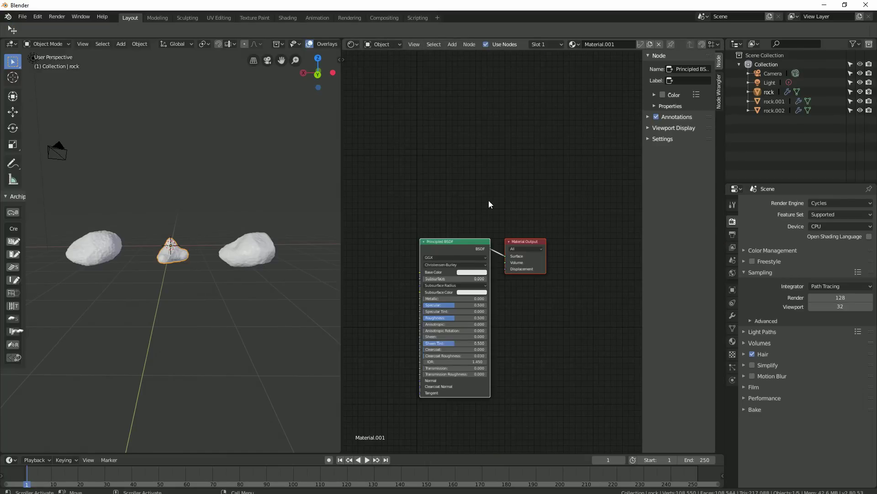
Step: Load all the maps from the brown_mud_rocks_01_4k_jpg folder into the small rock's material using the principled texture setup
key("ctrl+shift+t")
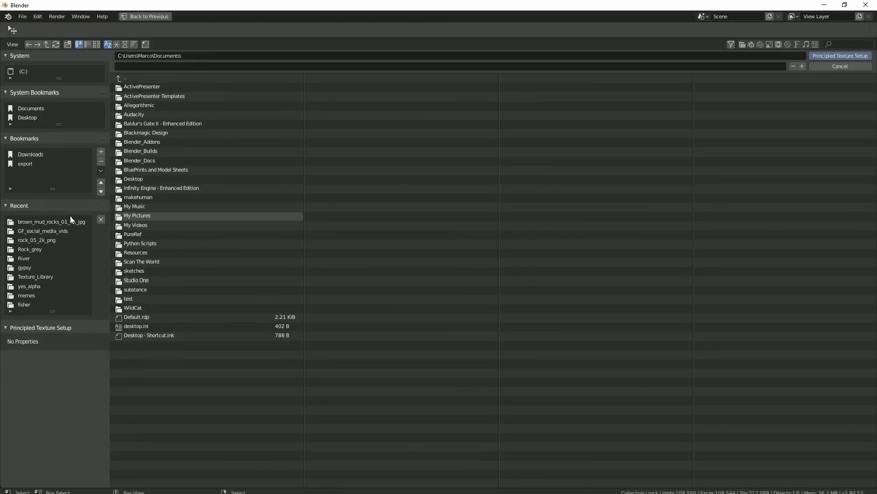
left_click(59, 221)
key("a")
left_click(834, 58)
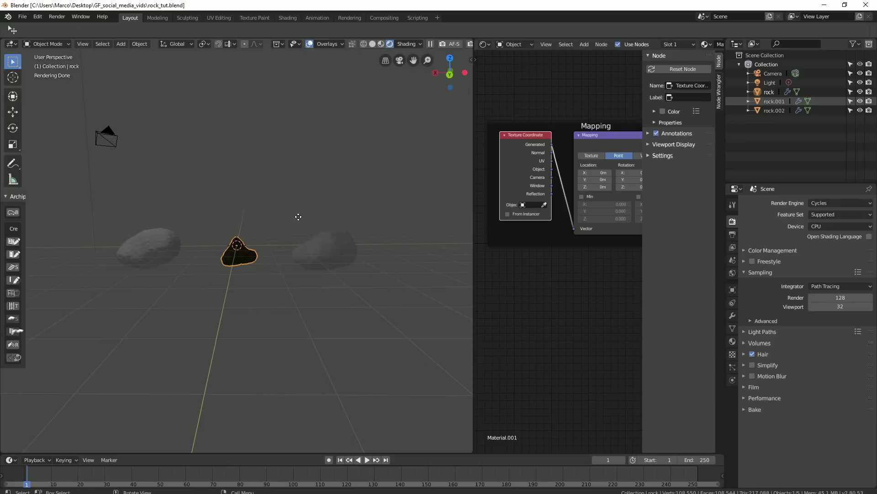
Step: Set the world background color to white
scroll(298, 217, "up", 3)
left_click(733, 340)
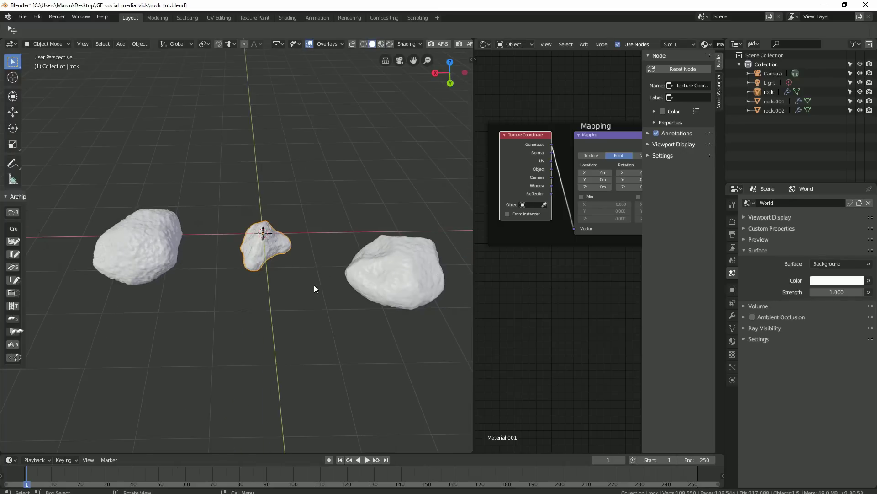
Step: Link the small middle rock's material to the two larger rocks and preview them in rendered shading
left_click(378, 285)
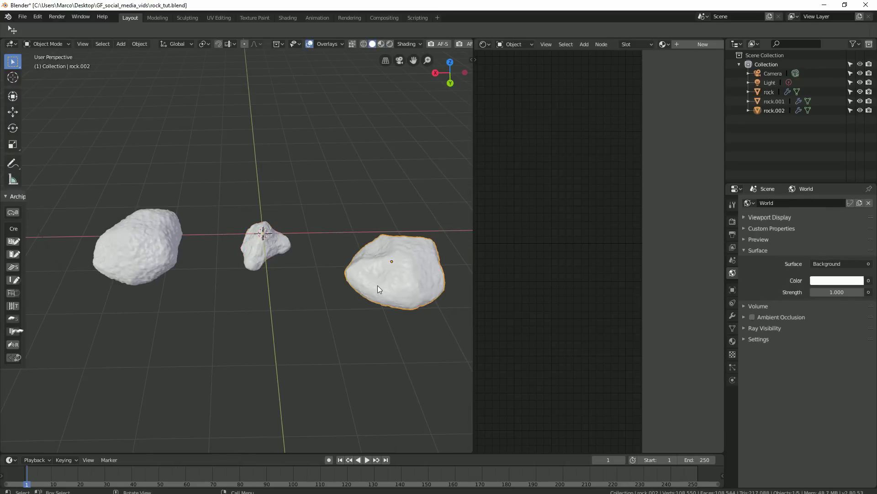
left_click(149, 256, "shift")
left_click(254, 256, "shift")
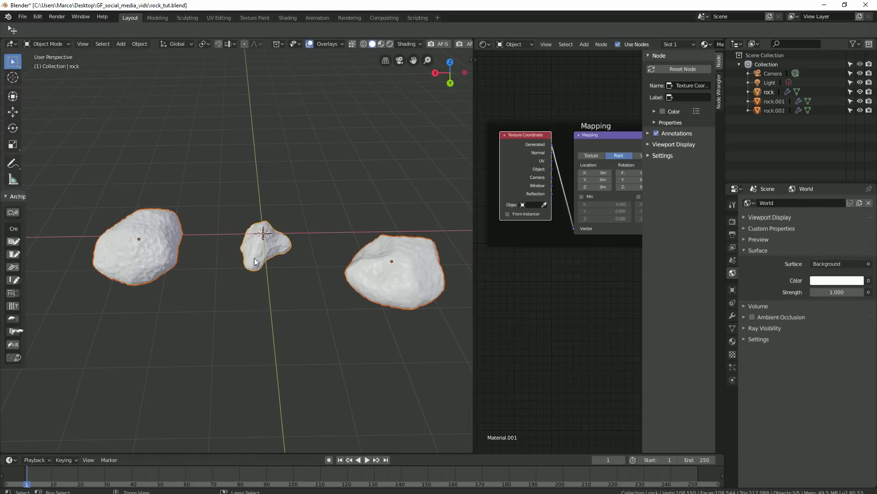
key("ctrl+l")
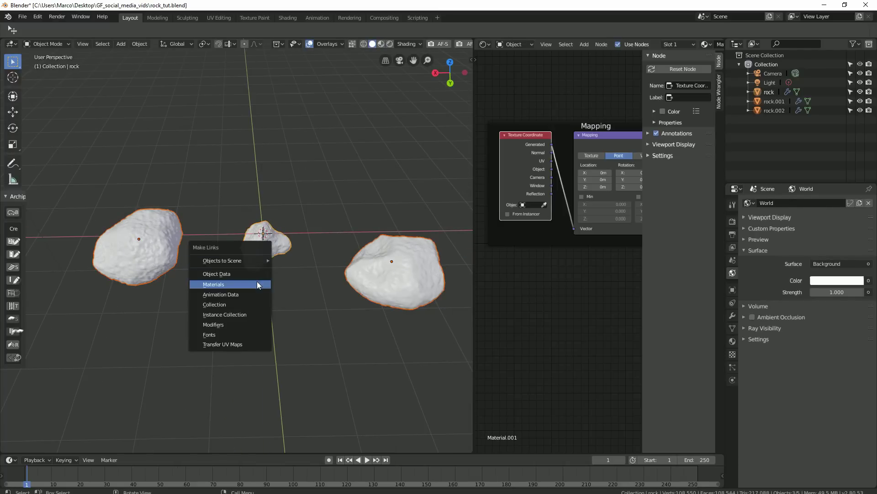
left_click(257, 282)
left_click(390, 43)
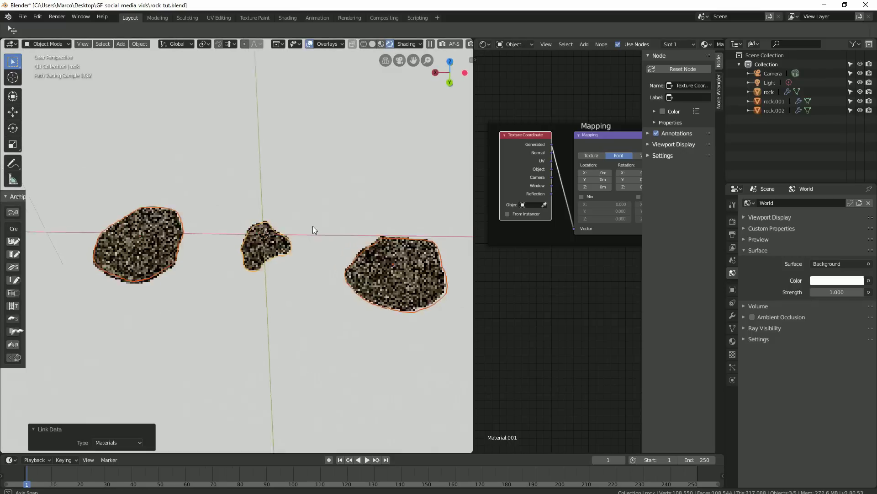
middle_click_drag(312, 226, 311, 211)
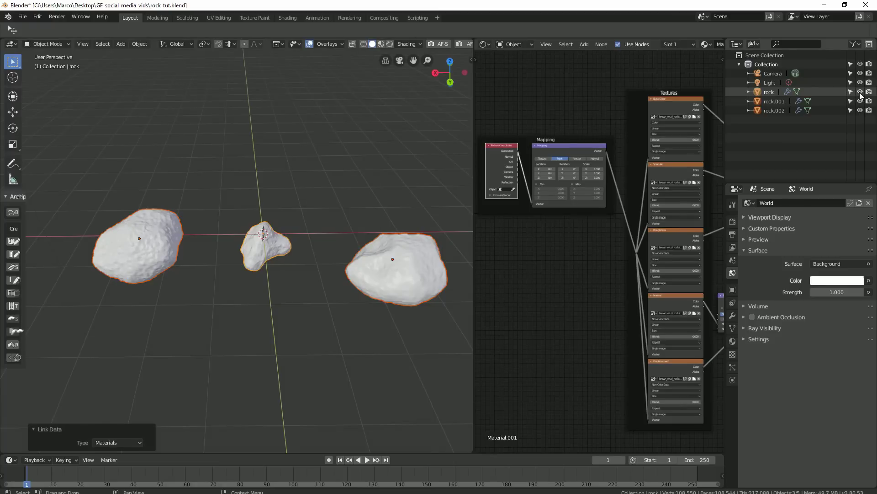
Step: Move all three rocks together about -22.4 m along the Y axis
scroll(363, 211, "down", 4)
key("g")
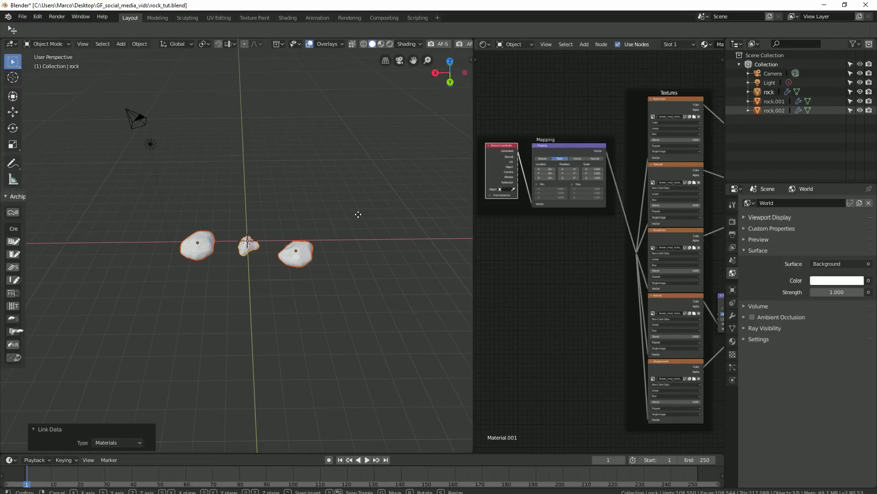
key("y")
left_click(329, 82)
Step: Add a mesh grid at the origin with 30 X subdivisions and 30 Y subdivisions
scroll(284, 237, "up", 4)
key("shift+a")
mouse_move(284, 221)
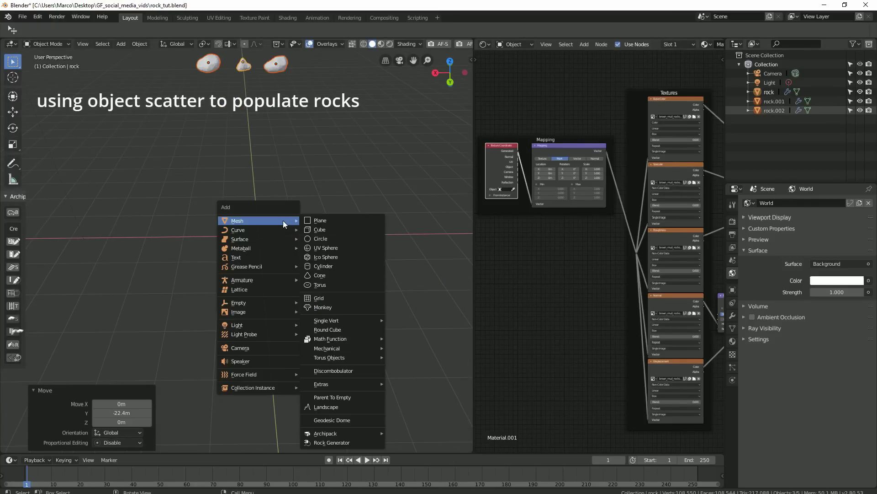
left_click(332, 298)
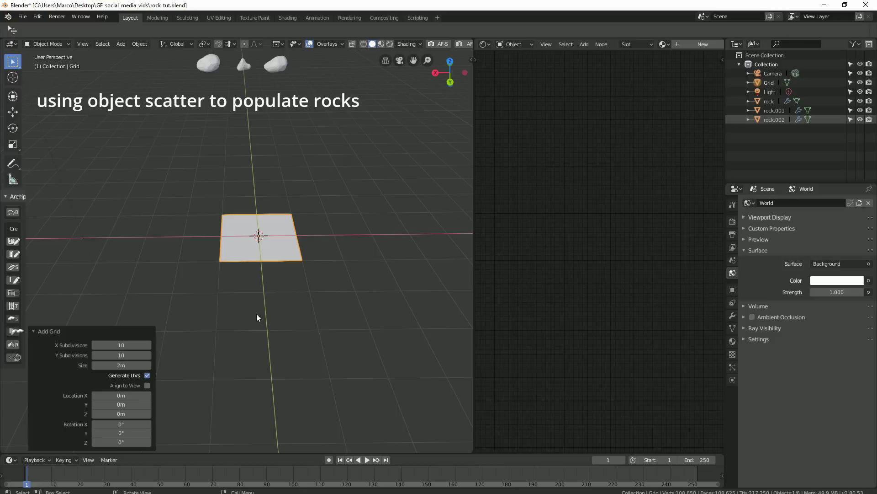
left_click(121, 345)
type("3")
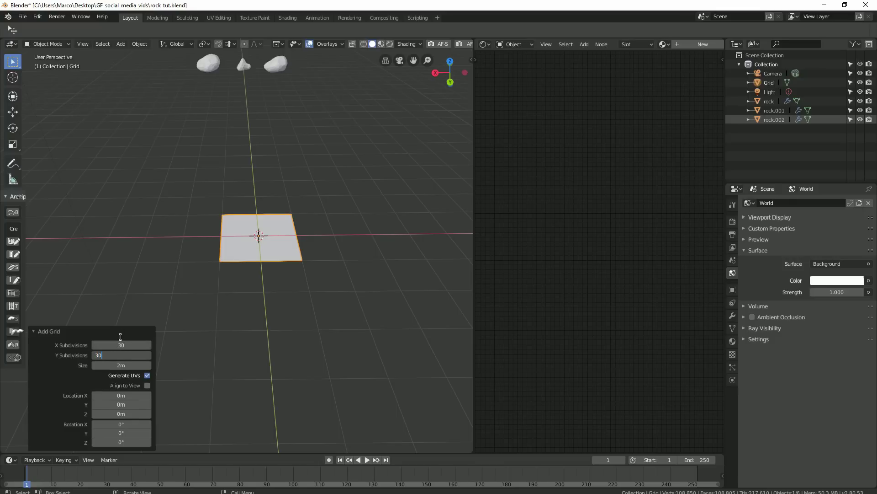
key("Return")
Step: Scale the grid up into a large ground surface in front of the rocks and apply its scale
scroll(338, 248, "up", 6)
middle_click_drag(343, 233, 302, 251)
key("Tab")
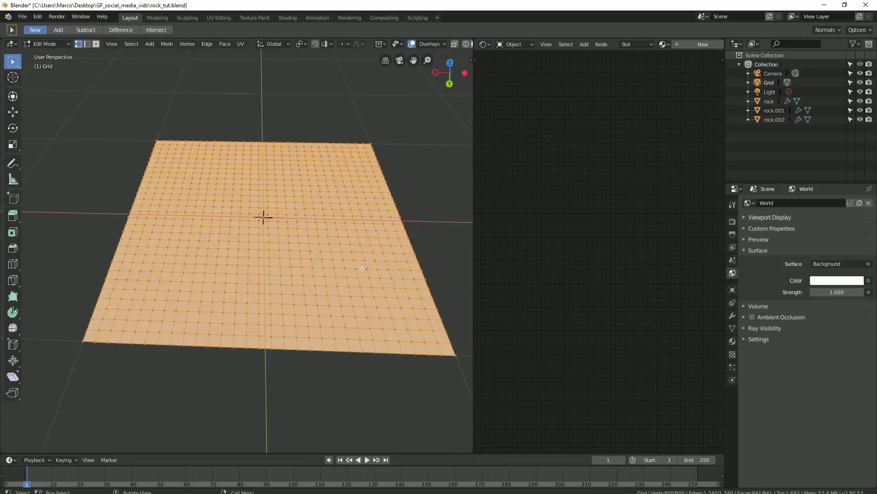
scroll(334, 266, "down", 7)
key("Tab")
key("s")
left_click(322, 93)
key("s")
left_click(367, 197)
key("ctrl+a")
left_click(306, 219)
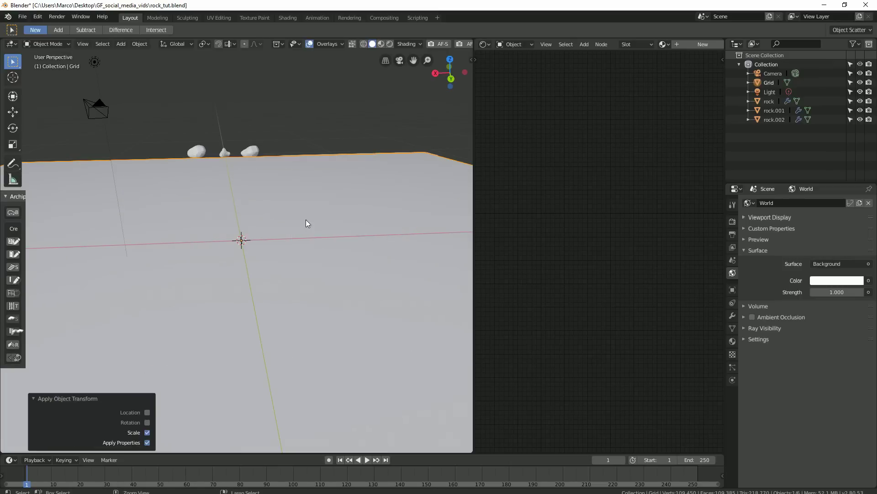
Step: Turn on proportional editing with Sphere falloff and raise a large rounded hill in the grid's far right area
key("Tab")
middle_click_drag(350, 228, 347, 199)
key("alt+a")
left_click(343, 46)
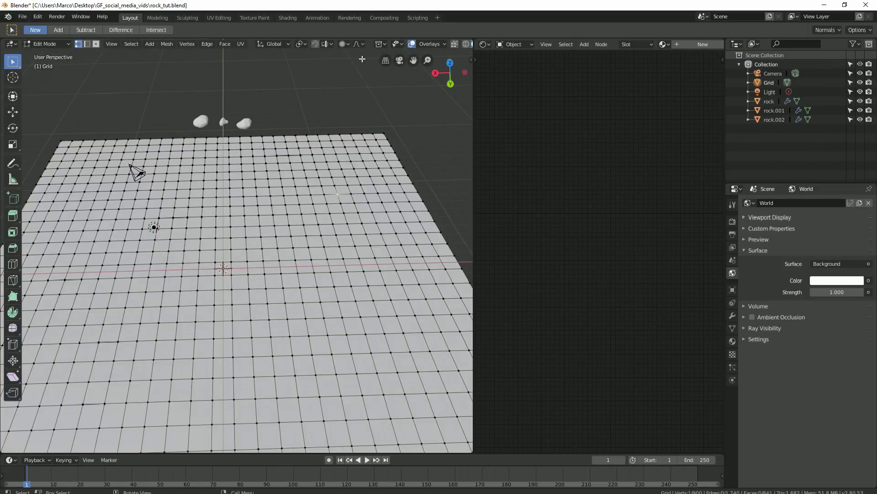
left_click(359, 45)
left_click(370, 65)
key("g")
key("z")
scroll(333, 150, "down", 4)
scroll(333, 144, "up", 4)
scroll(333, 144, "down", 3)
left_click(333, 144)
Step: Raise two smaller mounds next to the far right hill, one at the back edge and one on the outer side
left_click(277, 152)
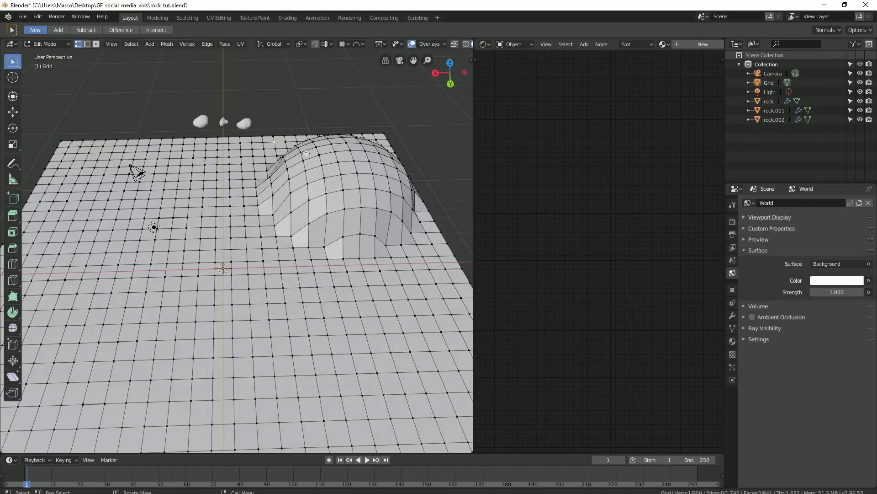
key("g")
key("z")
scroll(274, 142, "up", 6)
left_click(274, 139)
left_click(423, 252)
key("g")
key("z")
Step: Raise a large hill in the grid's far left area and adjust its height by scaling along Z
left_click(185, 230)
key("g")
key("z")
scroll(187, 199, "down", 7)
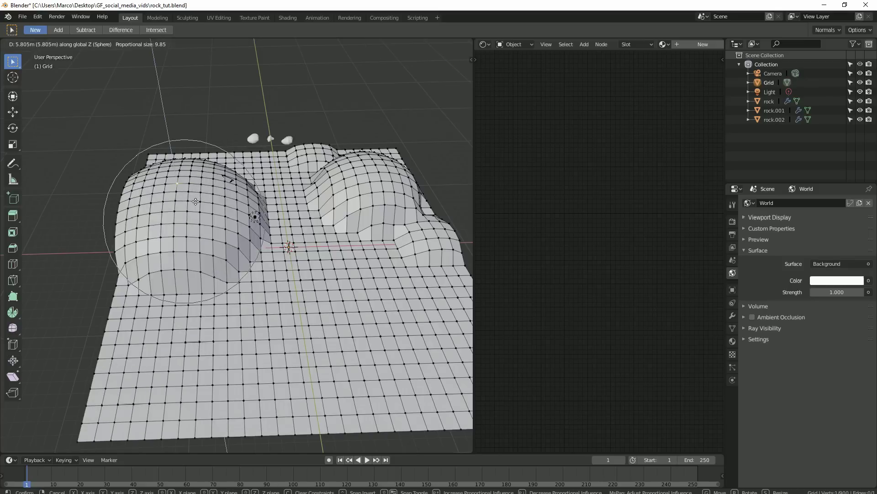
left_click(193, 198)
key("s")
key("z")
left_click(192, 197)
Step: Pull vertices down on the inner front slope of the far left hill to carve a dent, undoing the first attempt
left_click(212, 208)
key("g")
key("z")
left_click(217, 240)
middle_click_drag(216, 239, 209, 230)
key("ctrl+z")
key("g")
key("z")
scroll(219, 247, "up", 4)
left_click(231, 279)
Step: Raise another broad hill at the grid's near left corner and adjust its shape by scaling along Z
middle_click_drag(232, 292, 247, 253, "shift")
left_click(164, 292)
key("g")
key("z")
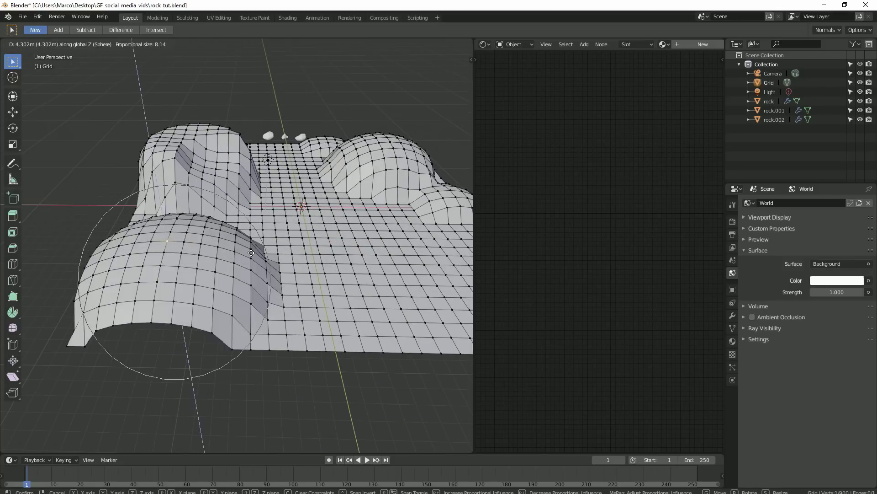
scroll(205, 270, "up", 2)
left_click(249, 256)
key("s")
key("z")
left_click(240, 257)
Step: Roughen the inner slope of the near left hill by moving vertices at three spots along Z
left_click(236, 257)
key("g")
key("z")
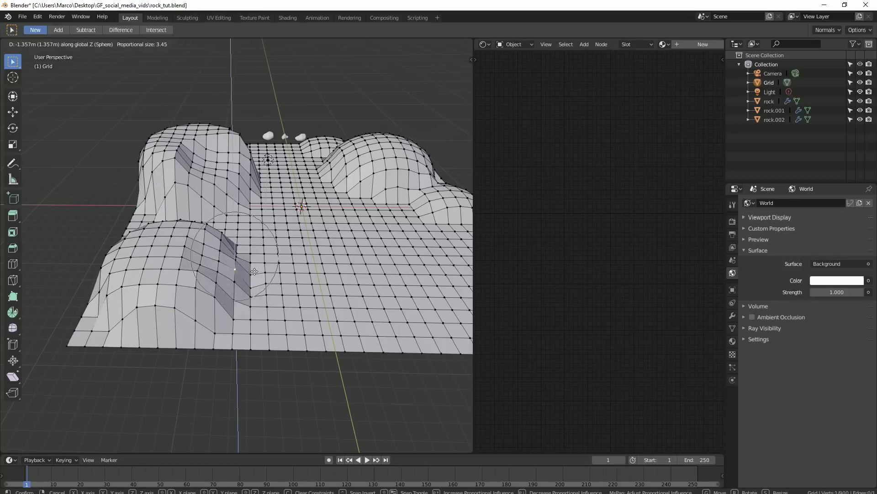
left_click(244, 279)
key("g")
key("z")
left_click(219, 270)
left_click(204, 288)
key("g")
key("z")
left_click(208, 306)
Step: Lower the small mound at the grid's right edge by about 0.98 m
middle_click_drag(439, 198, 353, 196, "shift")
left_click(354, 196)
key("g")
key("z")
left_click(359, 212)
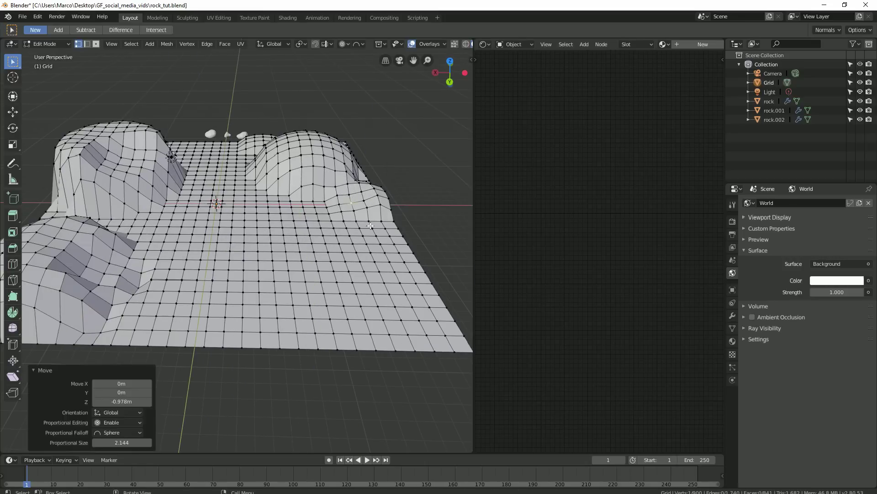
Step: Raise a hill in the grid's near right area and adjust its shape by scaling along Z
left_click(339, 288)
key("g")
key("z")
scroll(347, 269, "down", 3)
left_click(352, 261)
key("s")
key("z")
scroll(359, 296, "up", 4)
left_click(360, 296)
Step: Reshape both sides of the near right hill along Z, lowering its inner side by about 1.47 m
left_click(414, 295)
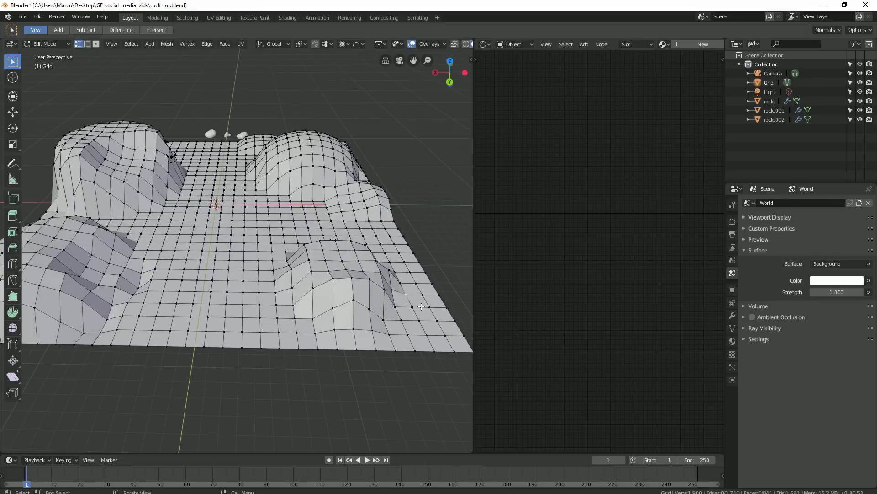
key("g")
key("z")
left_click(418, 281)
left_click(307, 245)
key("g")
key("z")
left_click(346, 259)
middle_click_drag(346, 259, 315, 274)
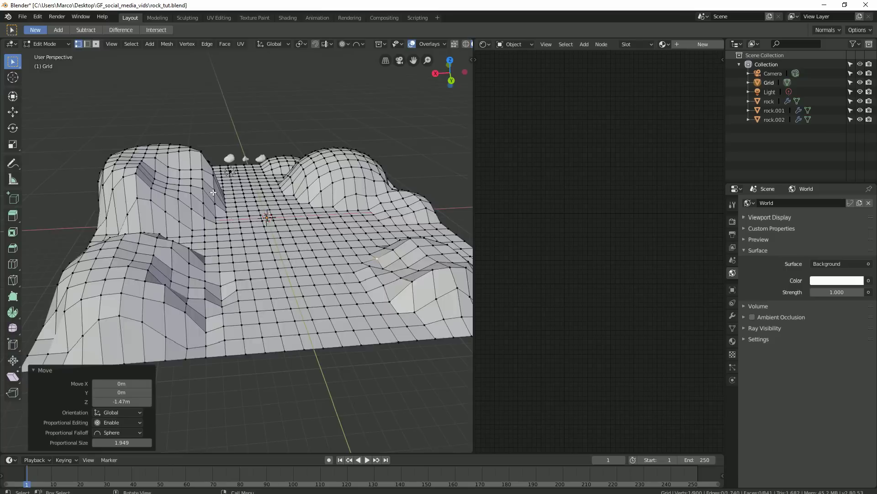
Step: Reshape the far left hill by moving vertices at two spots along Z, the second down by about 2.18 m
left_click(129, 180)
key("g")
key("z")
scroll(133, 192, "down", 6)
left_click(134, 205)
left_click(226, 136)
key("g")
key("z")
left_click(270, 170)
middle_click_drag(270, 170, 292, 132)
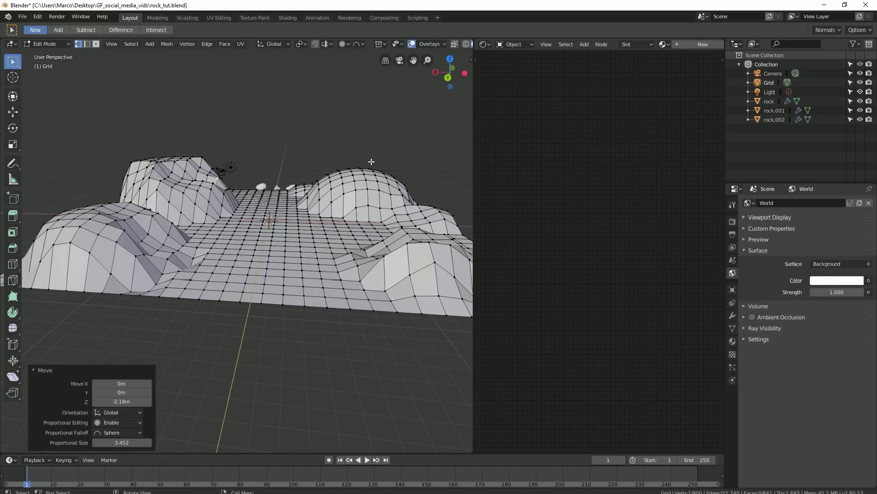
Step: Turn the rounded far right hill into a more irregular peak by scaling and moving its top vertices along Z
left_click(370, 161)
key("s")
key("z")
left_click(368, 157)
left_click(340, 168)
key("g")
key("z")
left_click(341, 153)
middle_click_drag(341, 153, 343, 176)
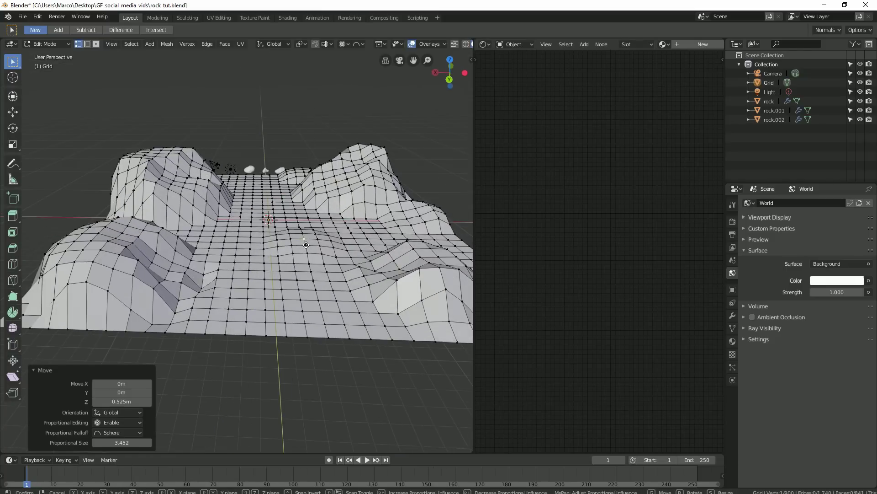
Step: Give the terrain grid a new material and load all the brown_mud_rocks_01_4k_jpg maps into it using the principled texture setup
key("Tab")
left_click(769, 83)
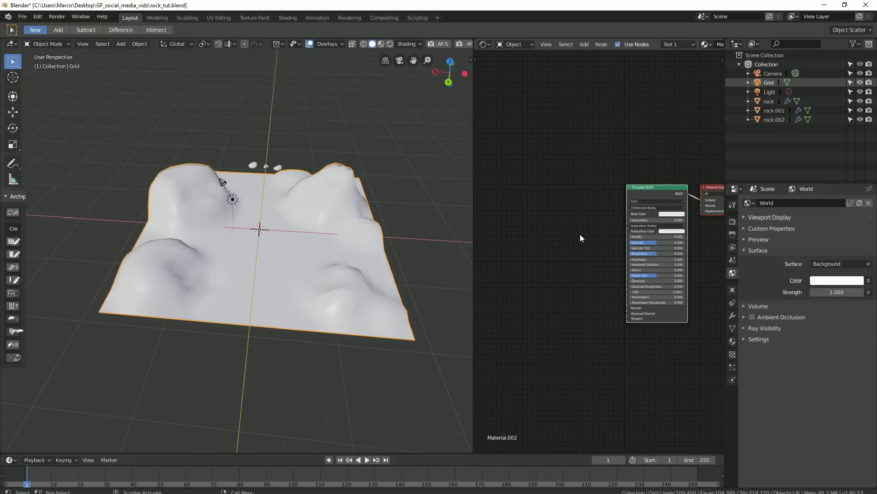
key("ctrl+shift+t")
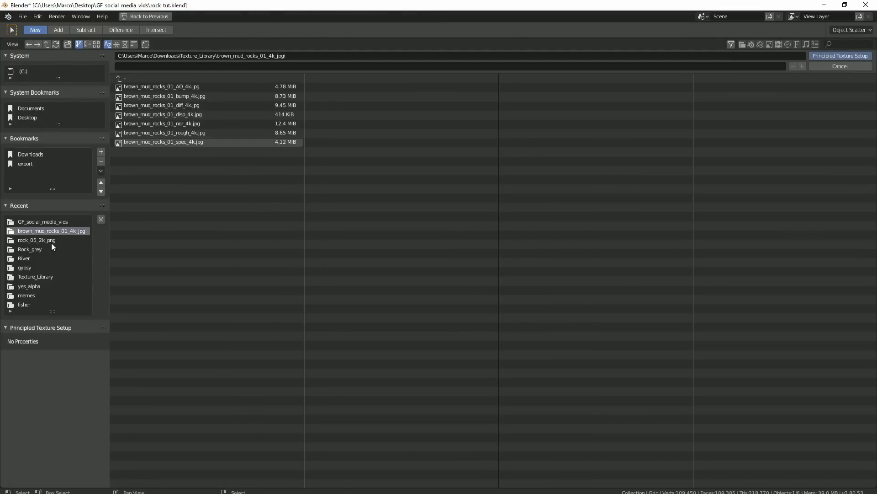
left_click(36, 240)
left_click(119, 78)
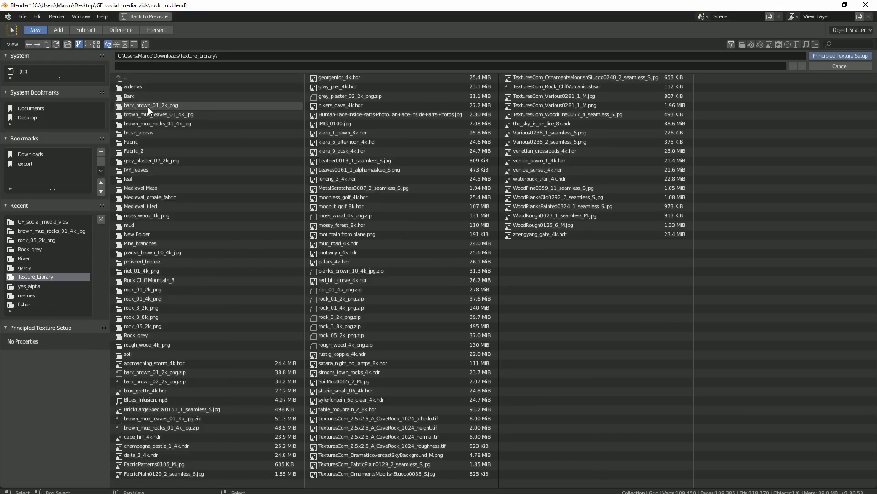
left_click(151, 124)
key("a")
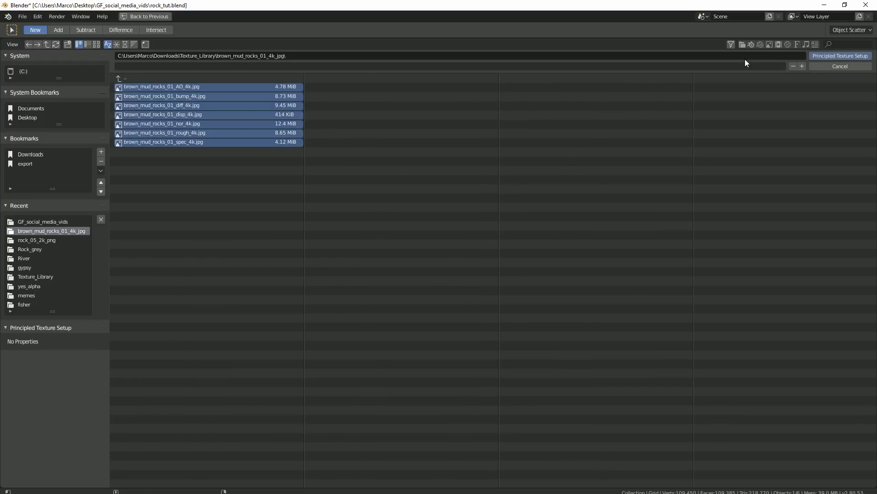
left_click(830, 57)
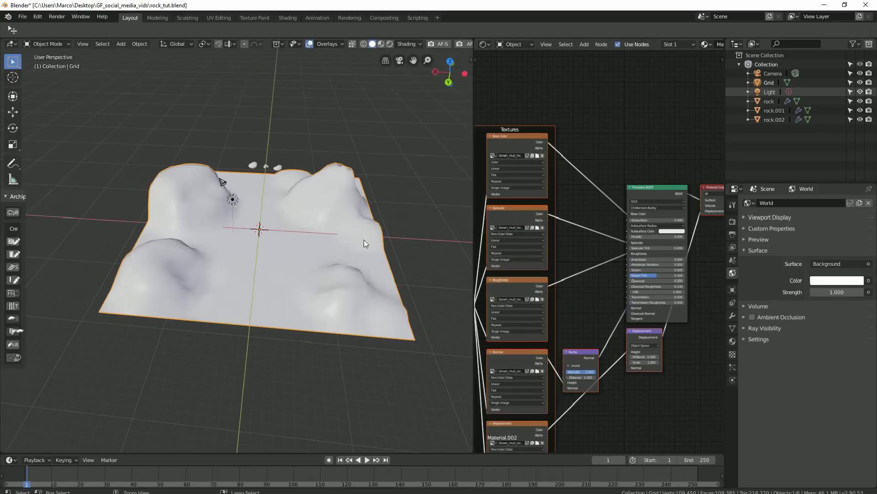
Step: Save the file and preview the textured terrain in rendered shading
key("ctrl+s")
middle_click_drag(554, 210, 624, 211)
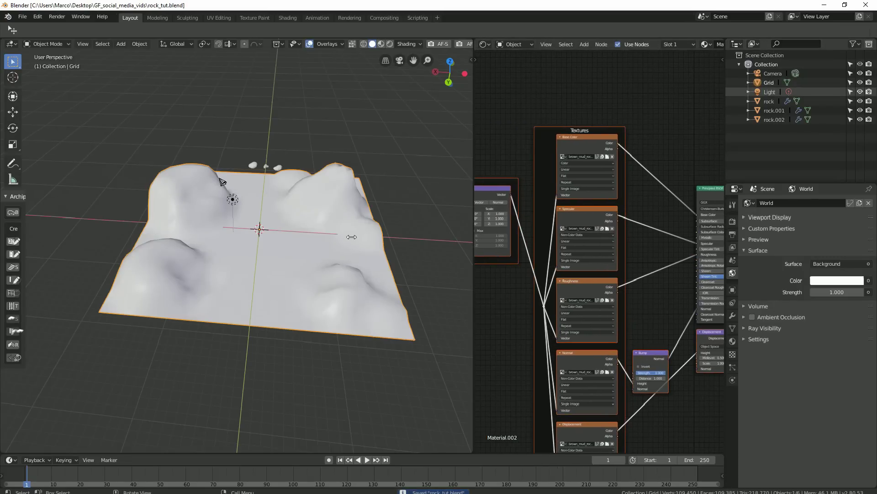
scroll(352, 238, "up", 1)
middle_click_drag(352, 240, 348, 240)
left_click(389, 44)
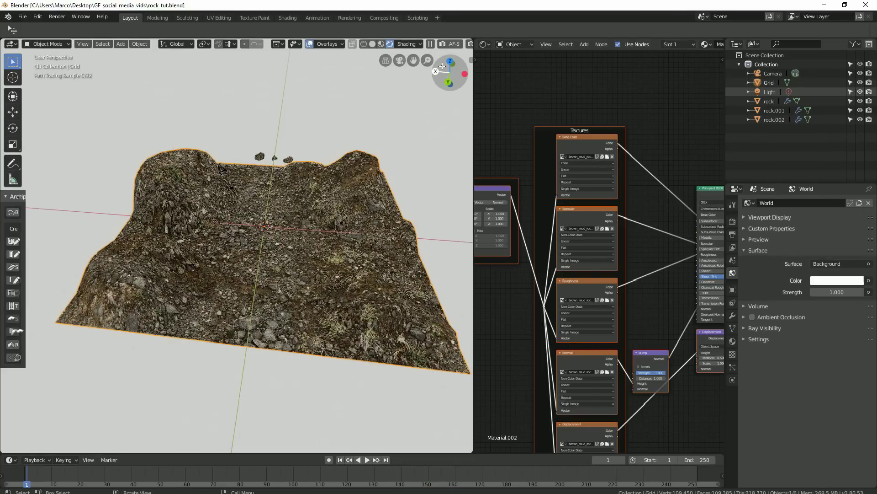
middle_click_drag(528, 191, 585, 203)
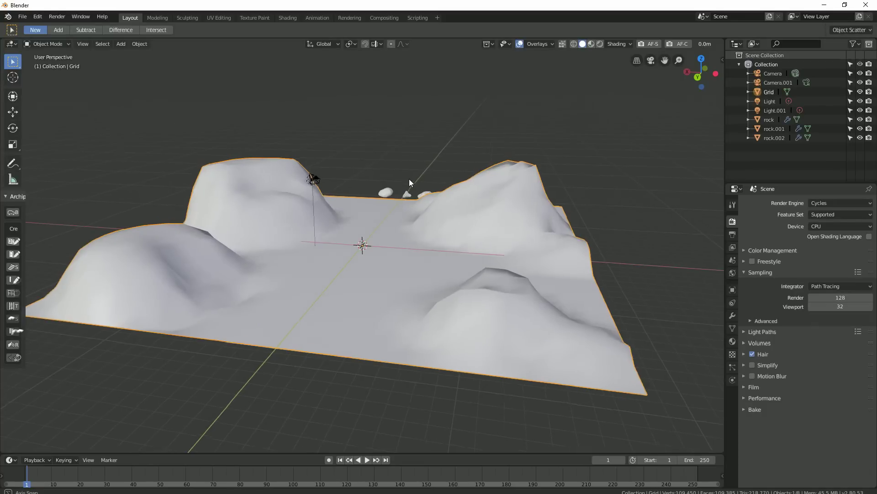
Step: Deselect the terrain grid in the full-width 3D view
middle_click_drag(409, 179, 430, 193)
middle_click_drag(490, 248, 488, 255)
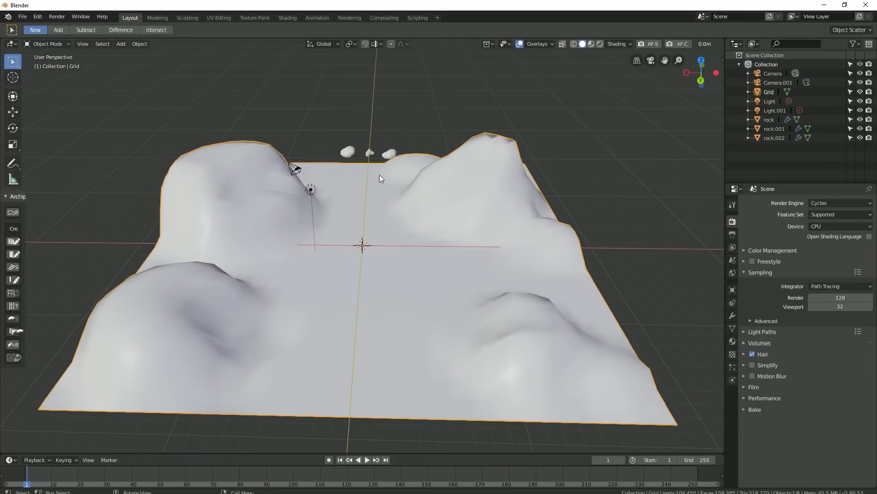
key("alt+a")
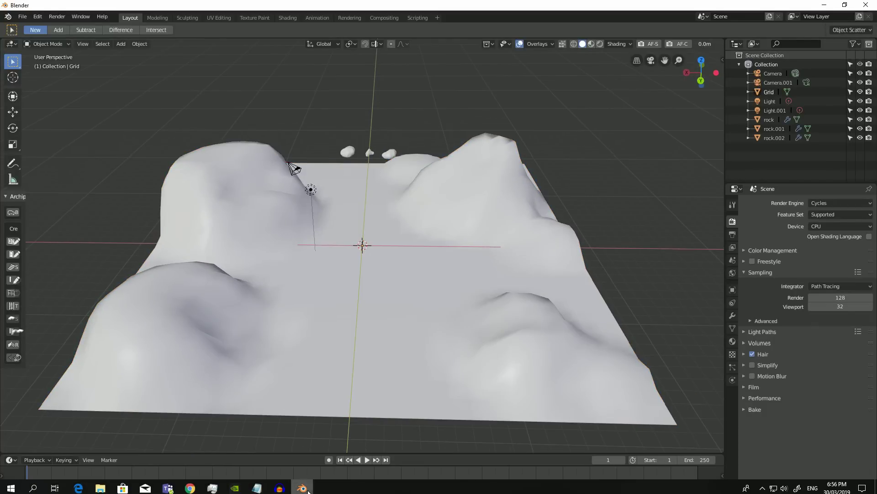
left_click(306, 490)
left_click(304, 488)
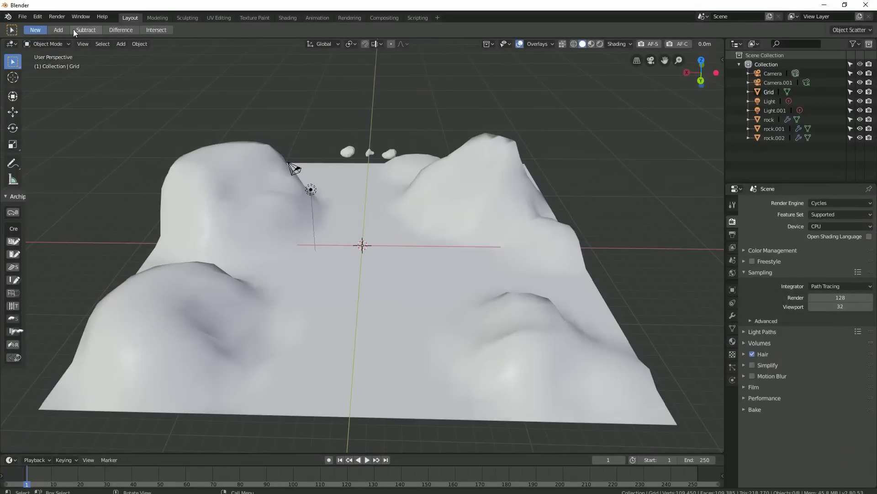
Step: Search the add-on preferences for "scatt" to check that the Scatter Objects add-on is enabled
left_click(38, 16)
left_click(70, 141)
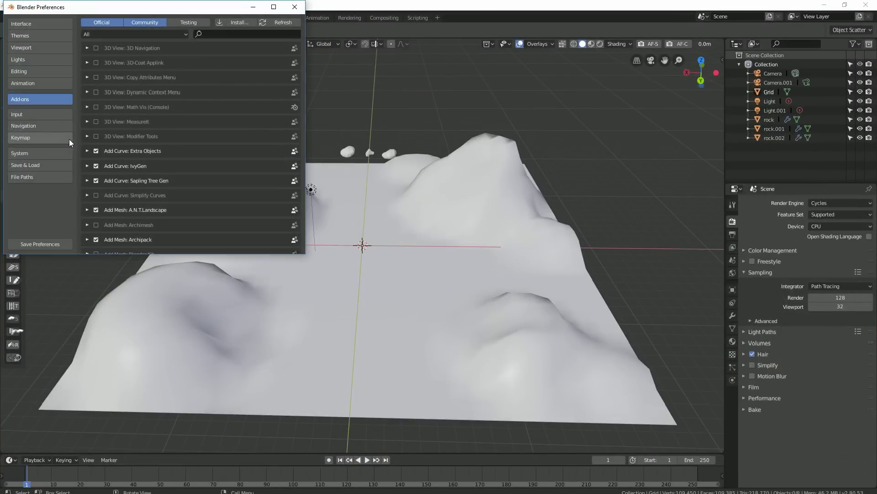
left_click(220, 34)
type("s")
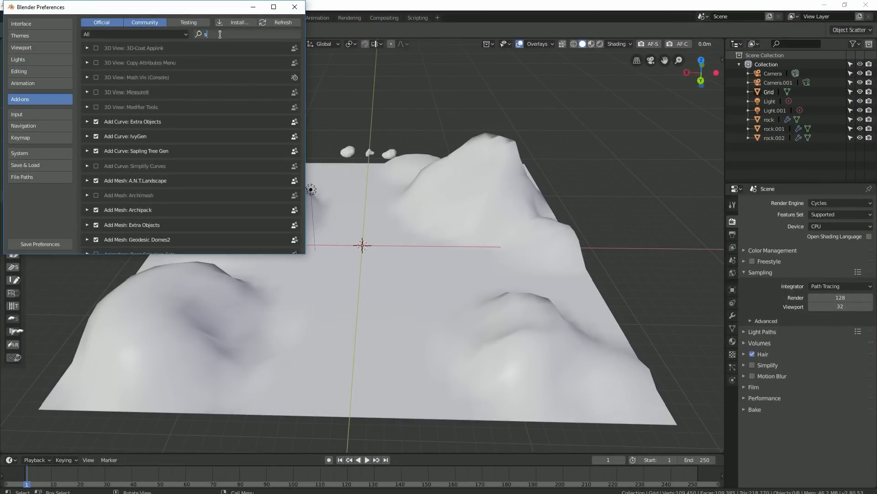
type("catt")
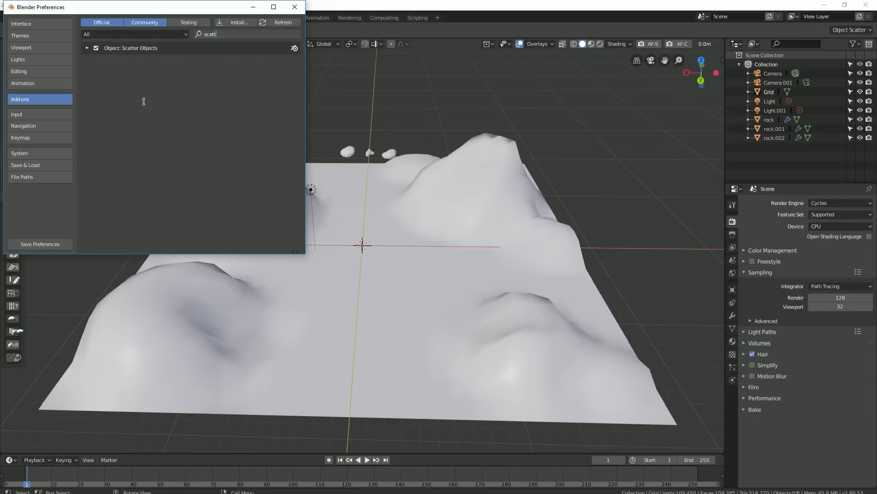
left_click(253, 8)
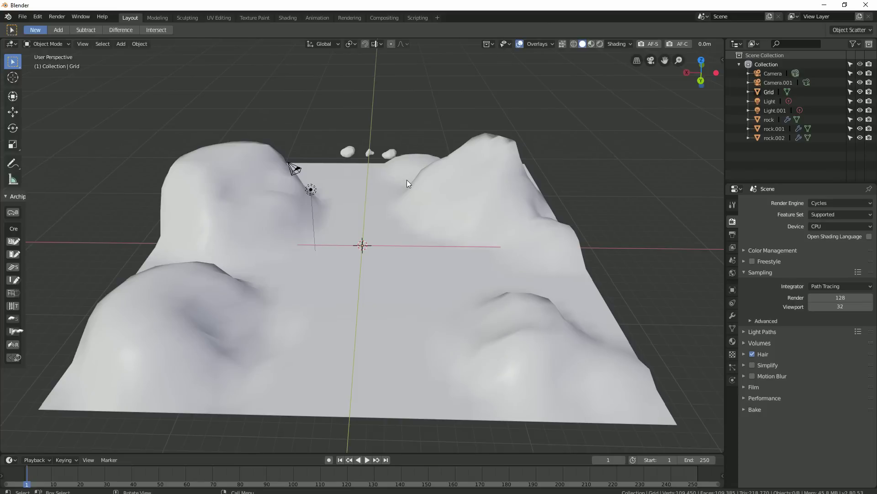
Step: Select the three rocks with the terrain grid active, run Scatter Objects, and draw scatter strokes along the slopes and bases of the hills
middle_click_drag(385, 171, 379, 165)
left_click(350, 146)
left_click(372, 148, "shift")
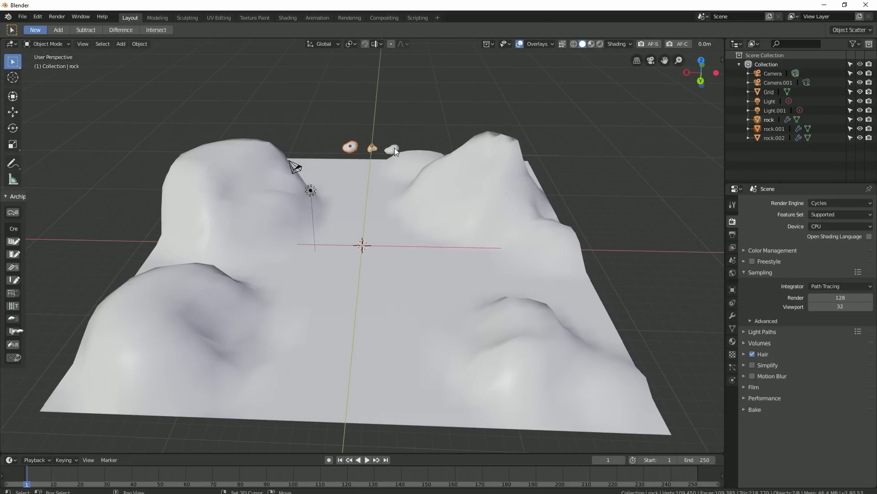
left_click(393, 149, "shift")
left_click(455, 210, "shift")
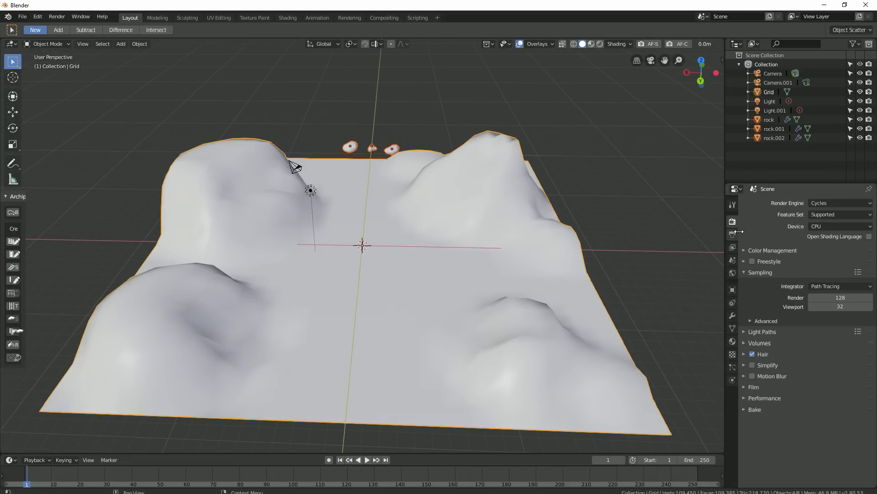
key("F3")
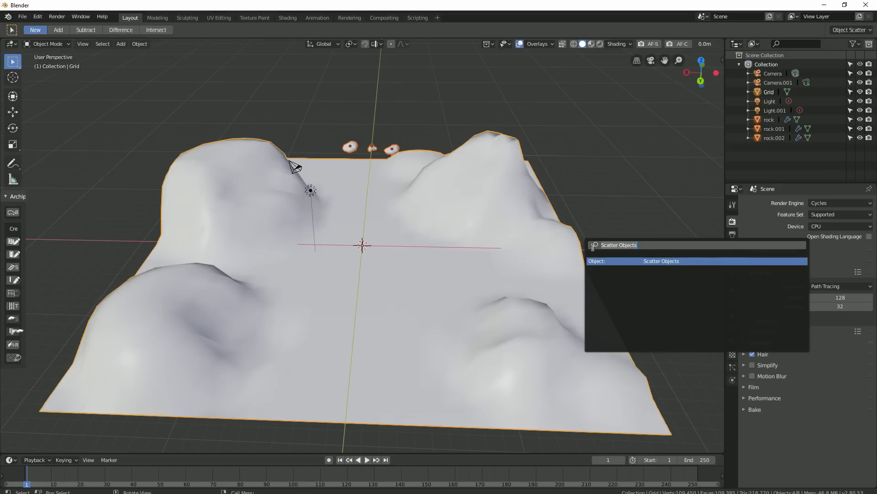
type("sc")
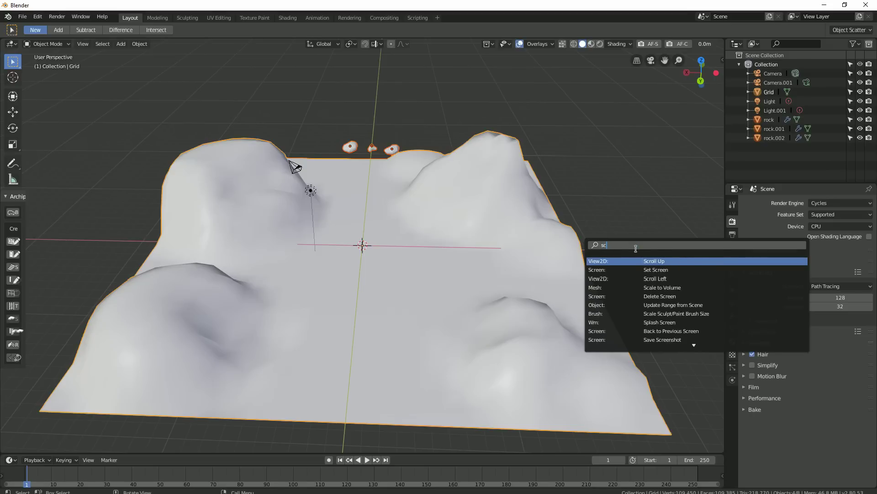
type("atter")
key("Return")
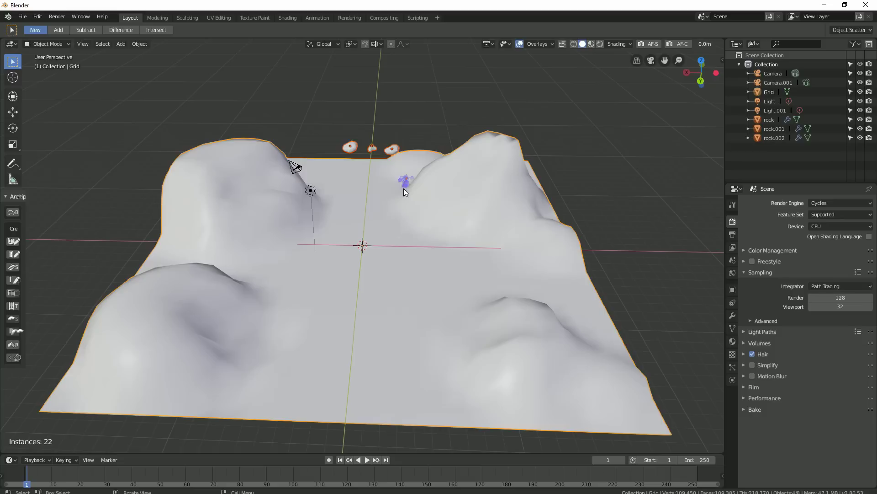
left_click_drag(405, 200, 445, 214)
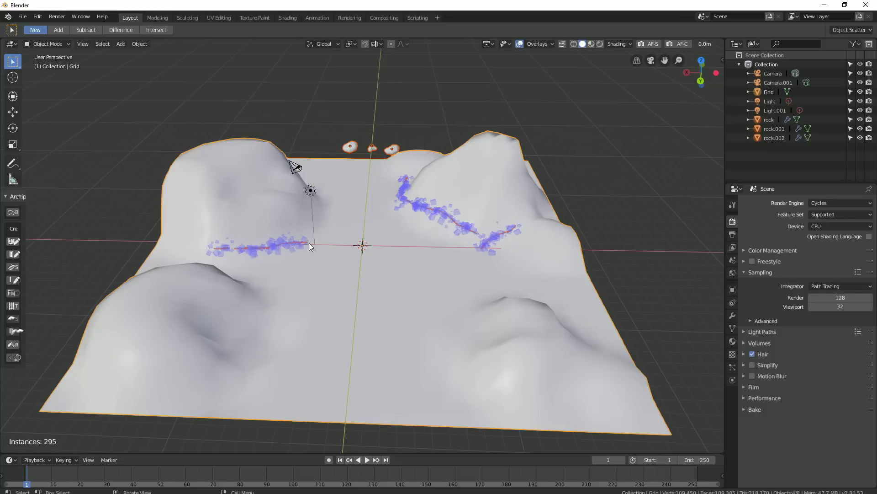
left_click_drag(257, 185, 357, 219)
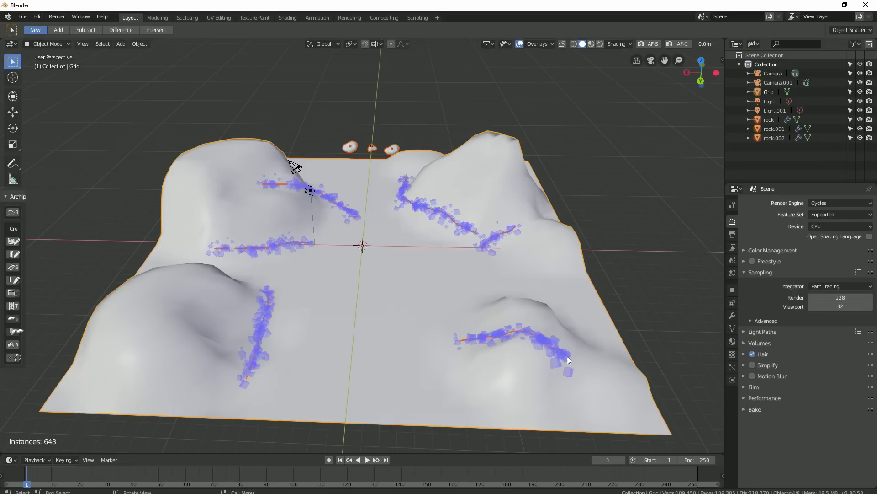
mouse_move(453, 393)
left_mouse_down()
mouse_move(538, 301)
mouse_move(522, 289)
left_mouse_up()
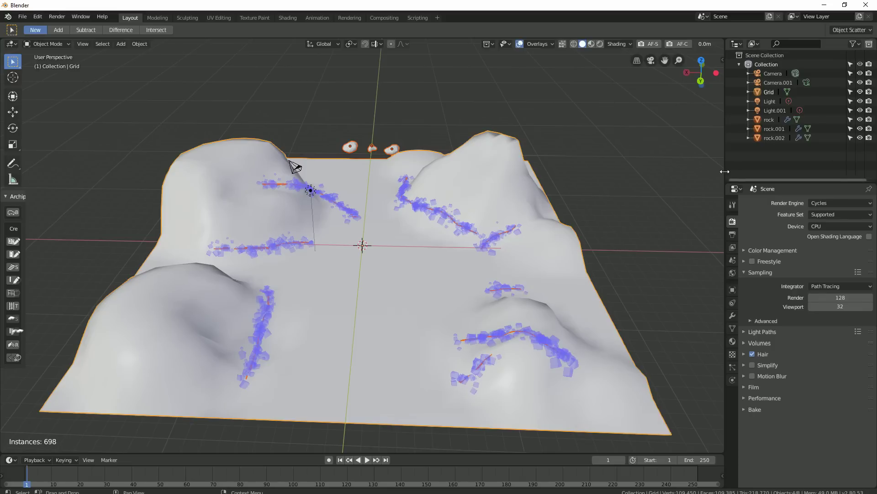
Step: Set the scatter density to 4.38, radius to 3.1 m and scale to 0.60, and apply the rock scattering
left_click(849, 30)
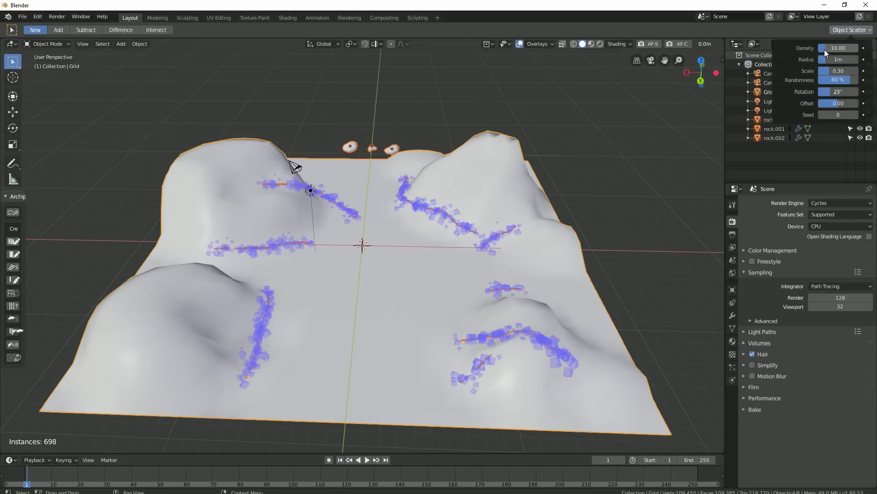
left_click_drag(825, 48, 842, 71)
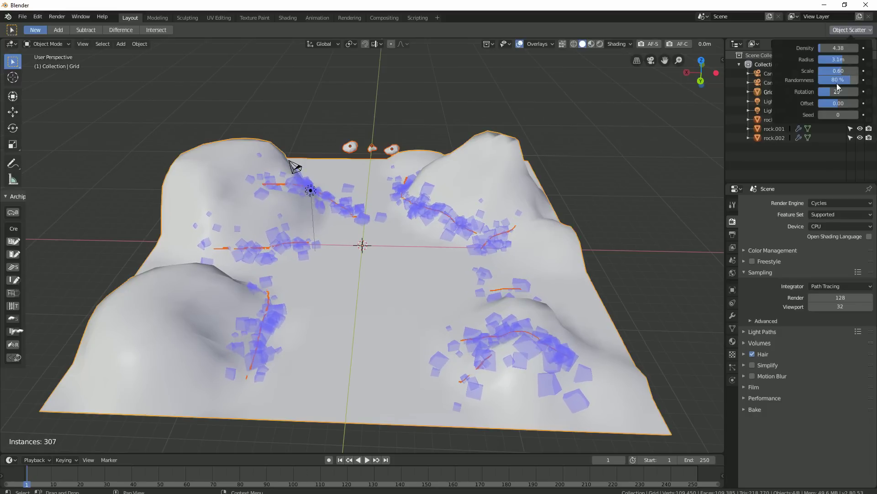
mouse_move(839, 103)
left_mouse_down()
mouse_move(858, 104)
mouse_move(833, 103)
left_mouse_up()
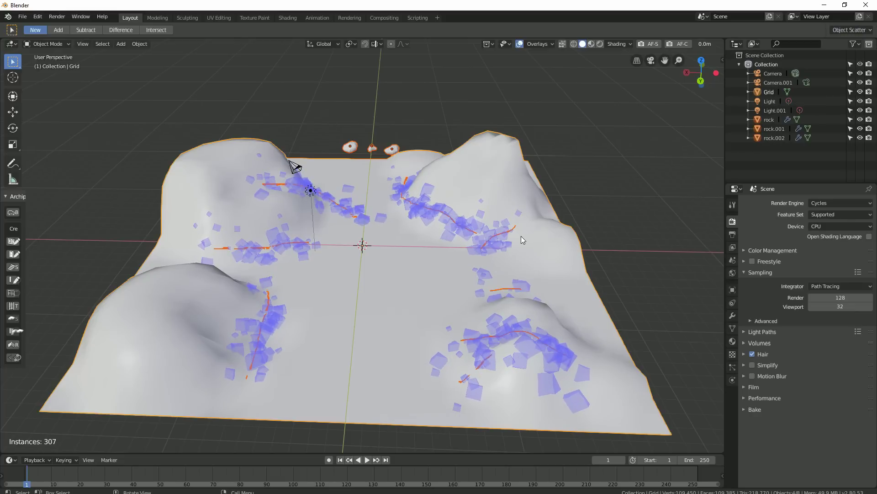
key("Return")
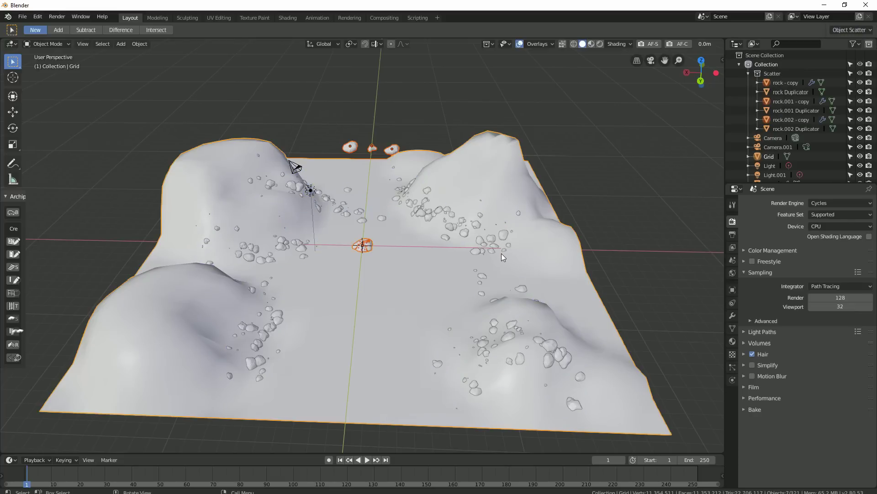
middle_click_drag(501, 253, 392, 255)
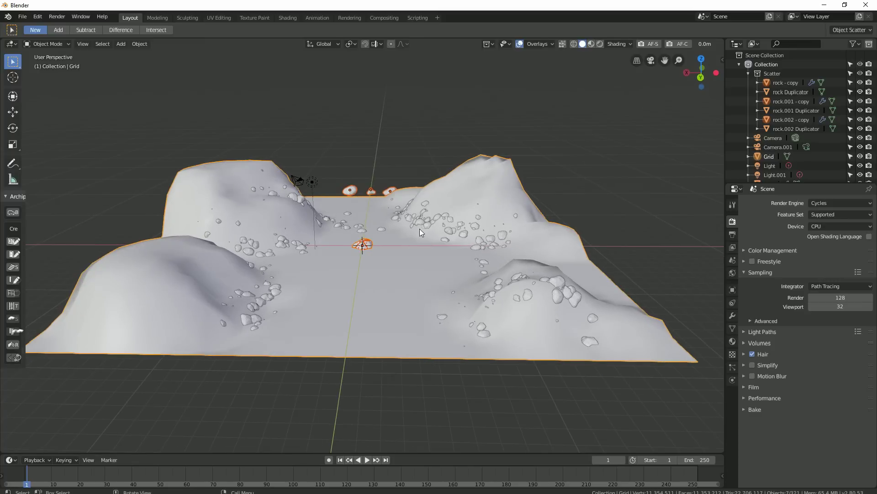
scroll(413, 231, "up", 2)
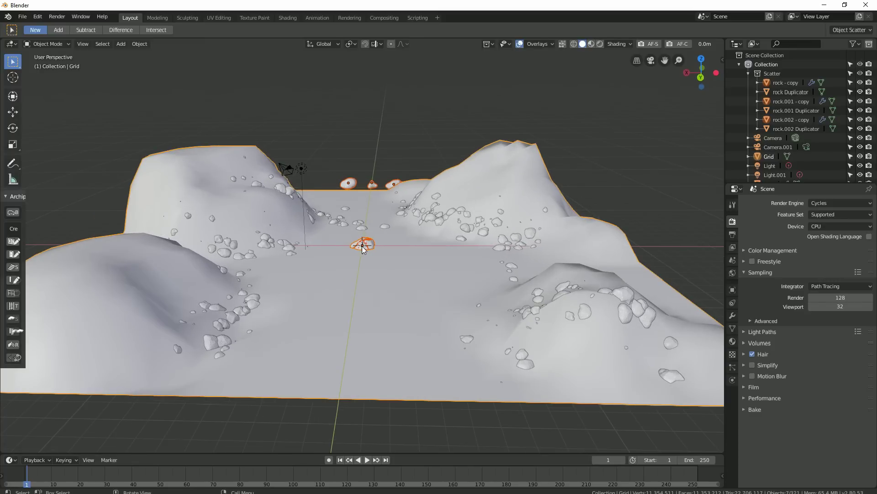